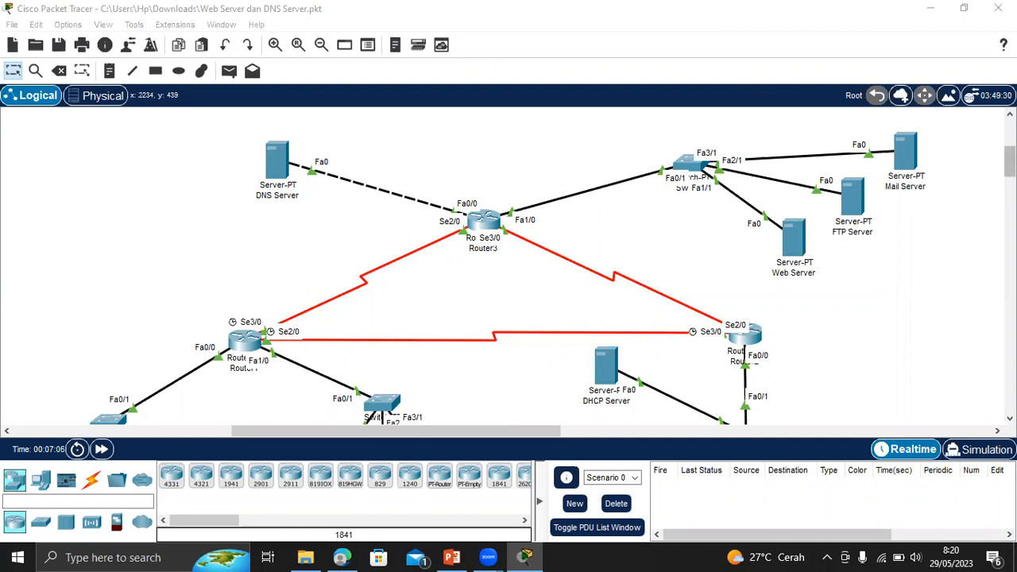
pyautogui.moveTo(1009, 161); pyautogui.dragTo(1009, 171)
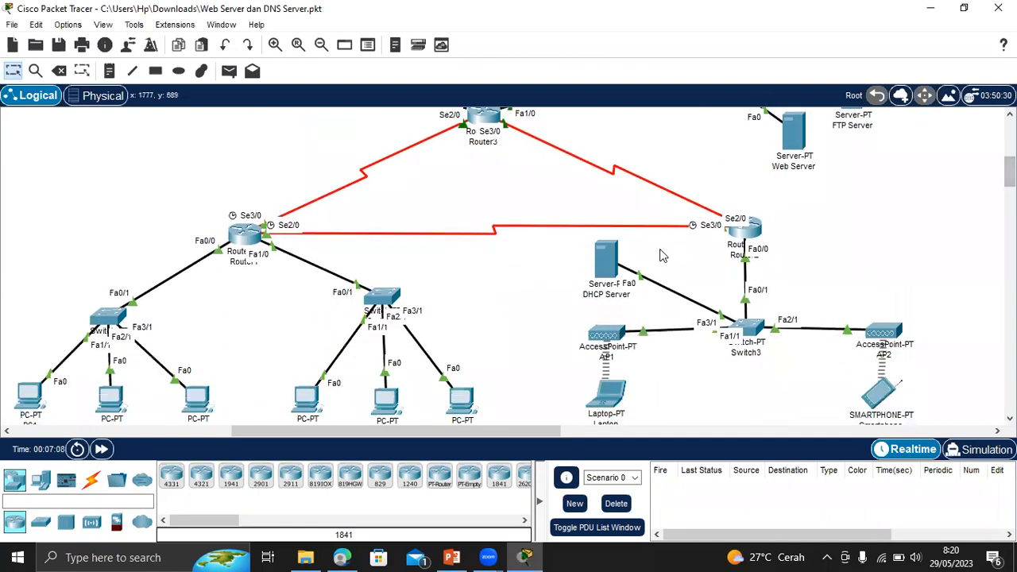
pyautogui.click(26, 396)
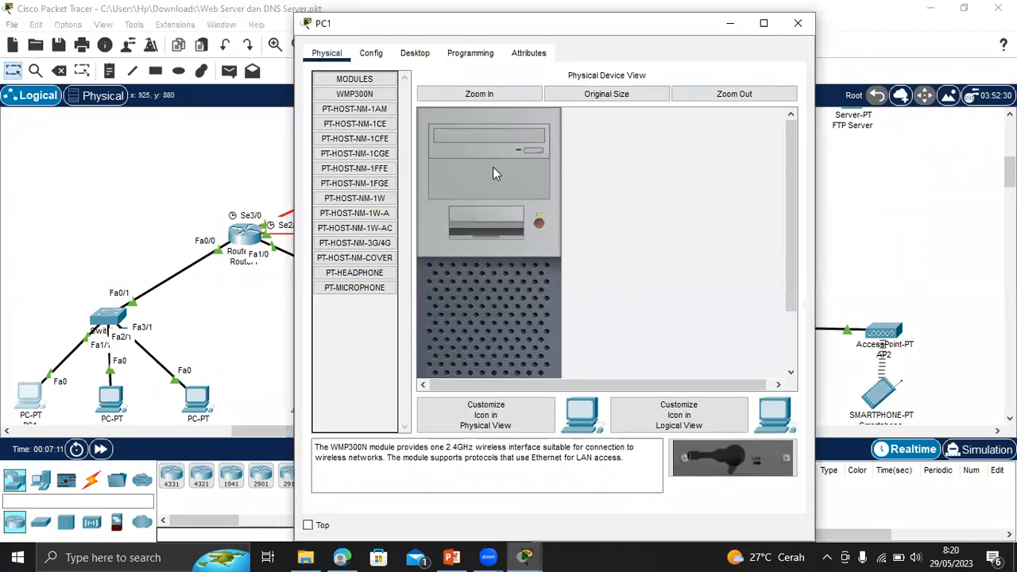
pyautogui.click(633, 67)
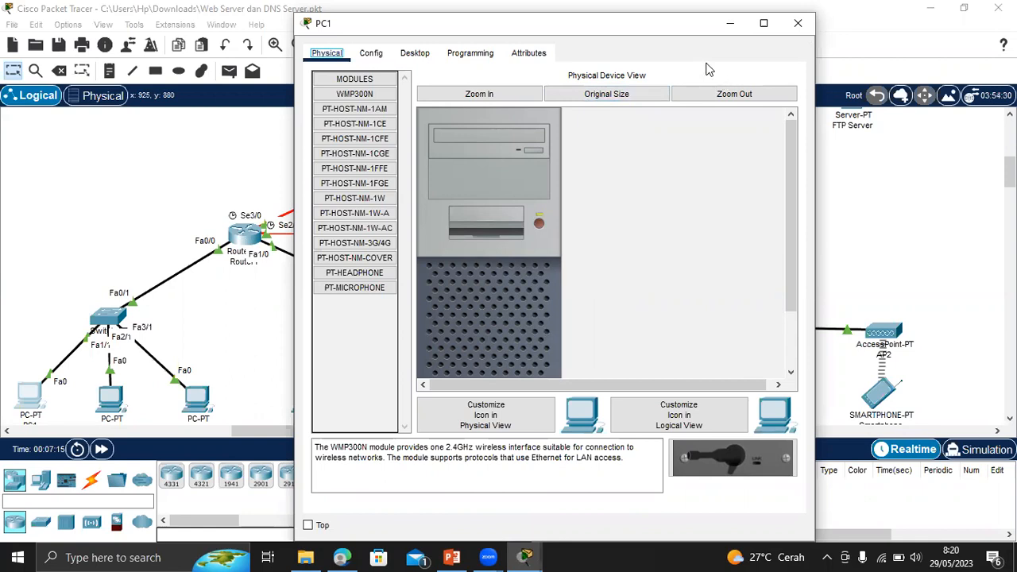
pyautogui.click(855, 22)
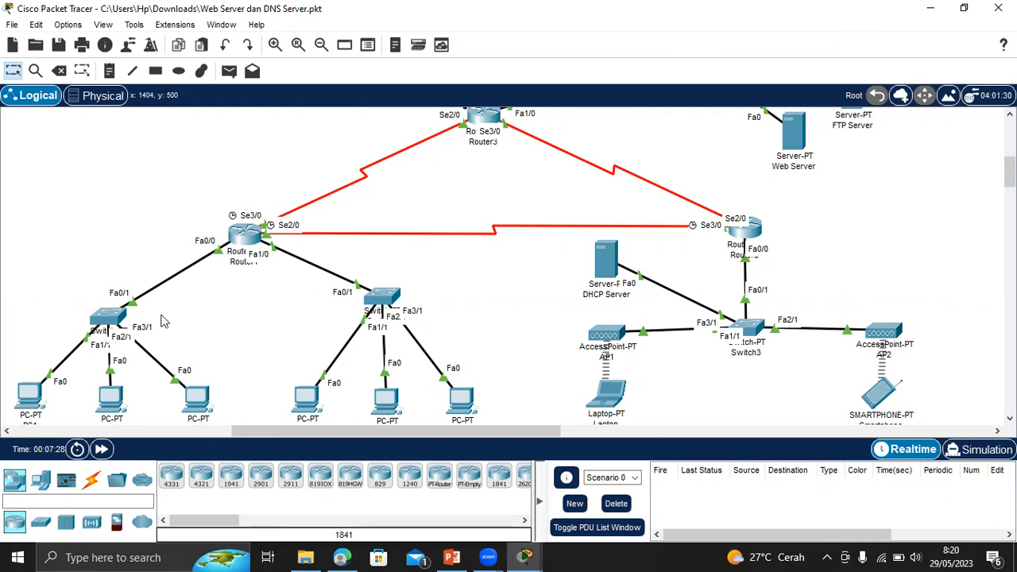
# Review the IP configuration of PC1's FastEthernet0 interface.
pyautogui.click(31, 391)
pyautogui.click(415, 53)
pyautogui.click(374, 114)
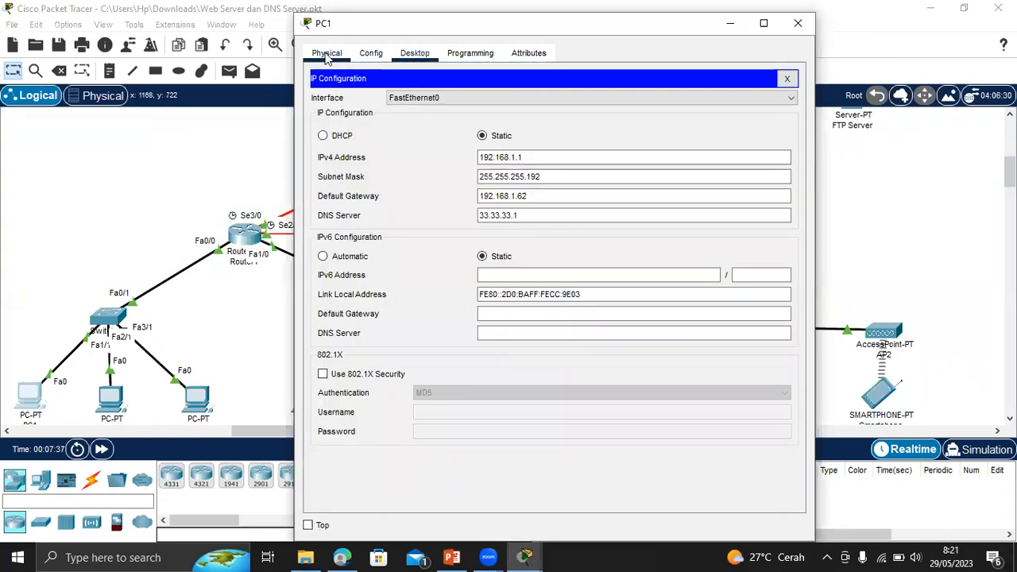
pyautogui.click(329, 53)
pyautogui.click(422, 54)
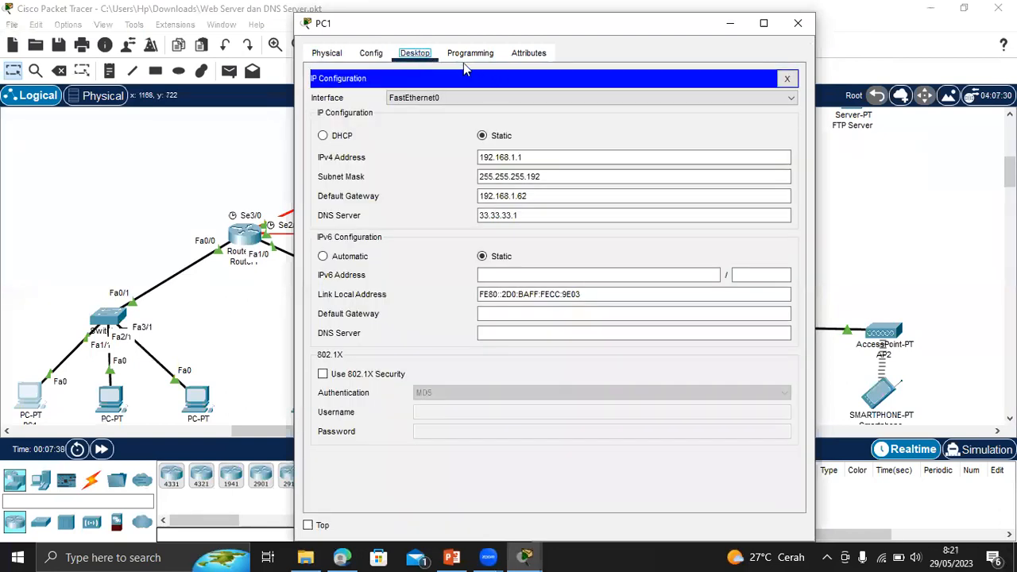
# Leave PC1's IP configuration and ping 43.43.43.1 from its command prompt.
pyautogui.click(787, 80)
pyautogui.click(650, 113)
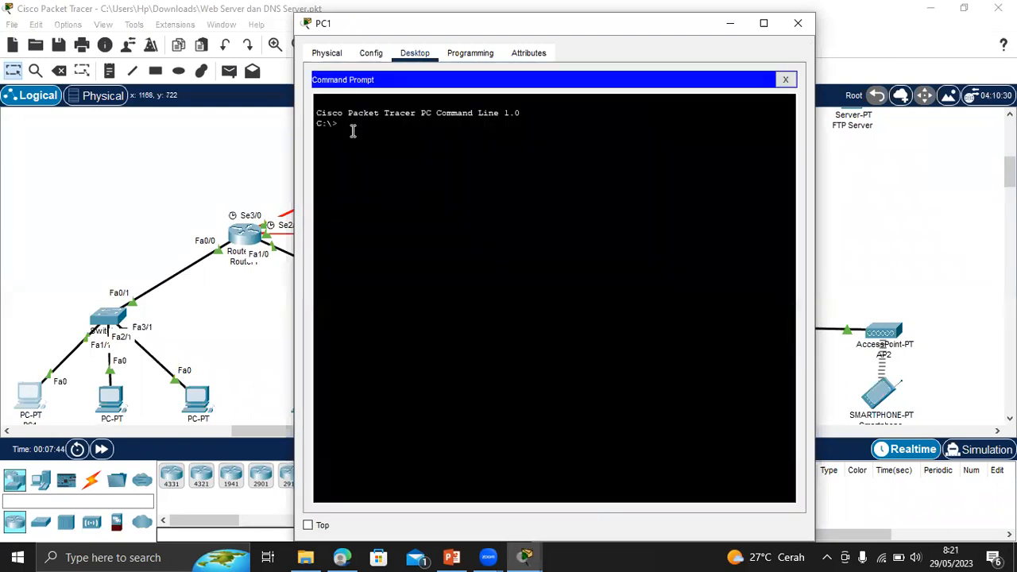
pyautogui.write('ping 43.43.43.1')
pyautogui.press('Return')
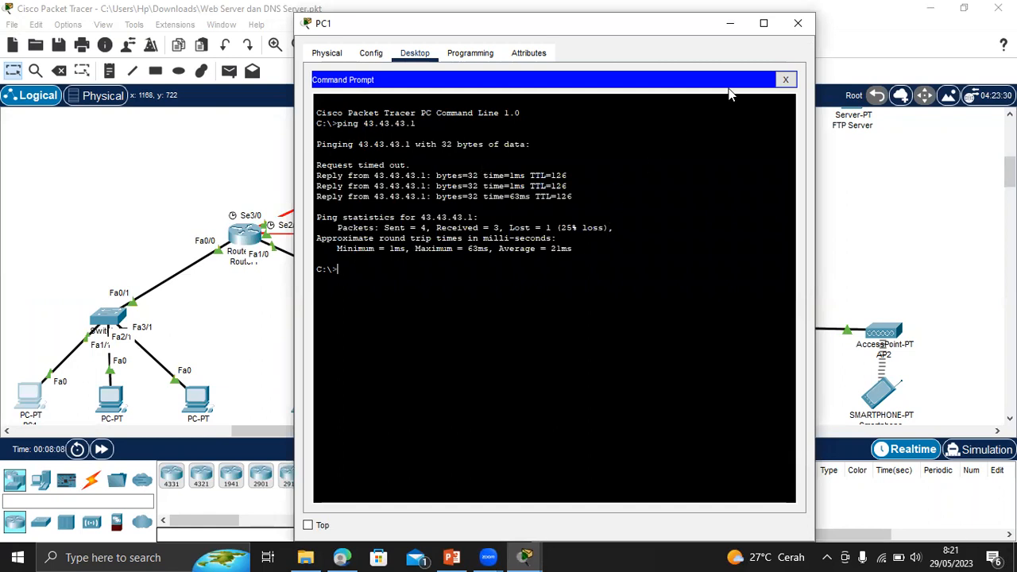
pyautogui.click(797, 26)
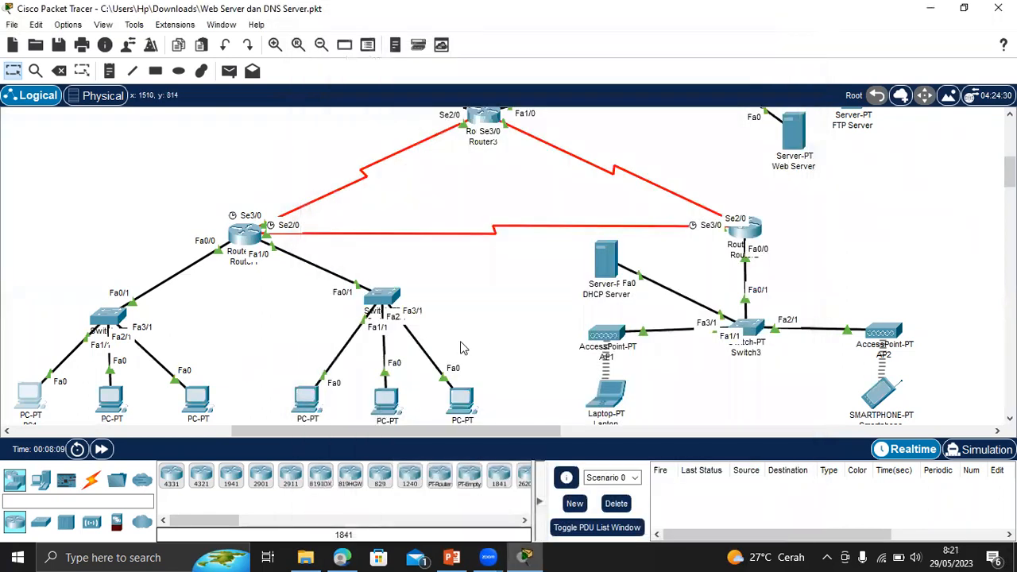
# Ping 43.43.43.1 from PC4's command prompt.
pyautogui.click(306, 400)
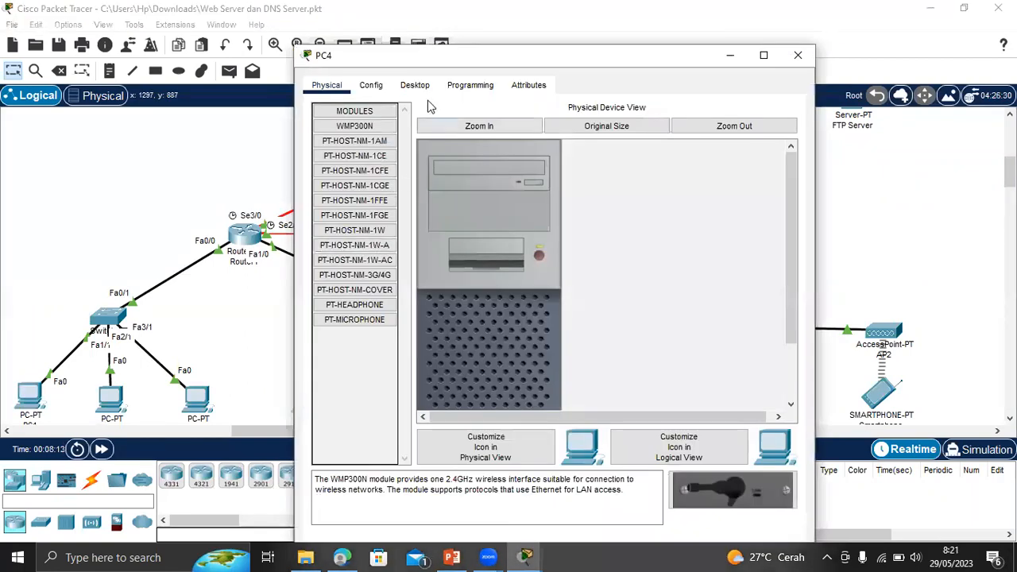
pyautogui.click(417, 89)
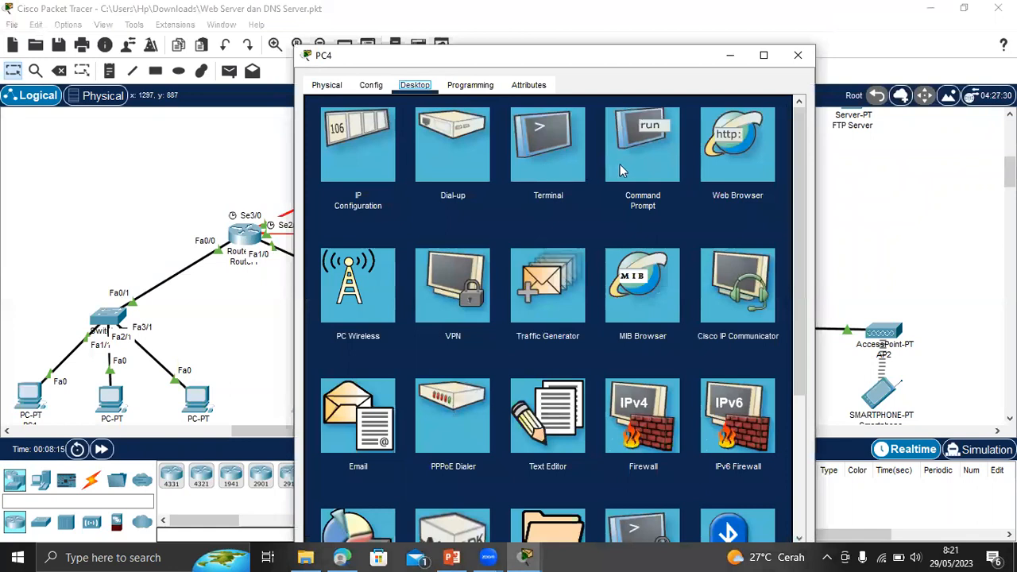
pyautogui.click(627, 161)
pyautogui.write('ping')
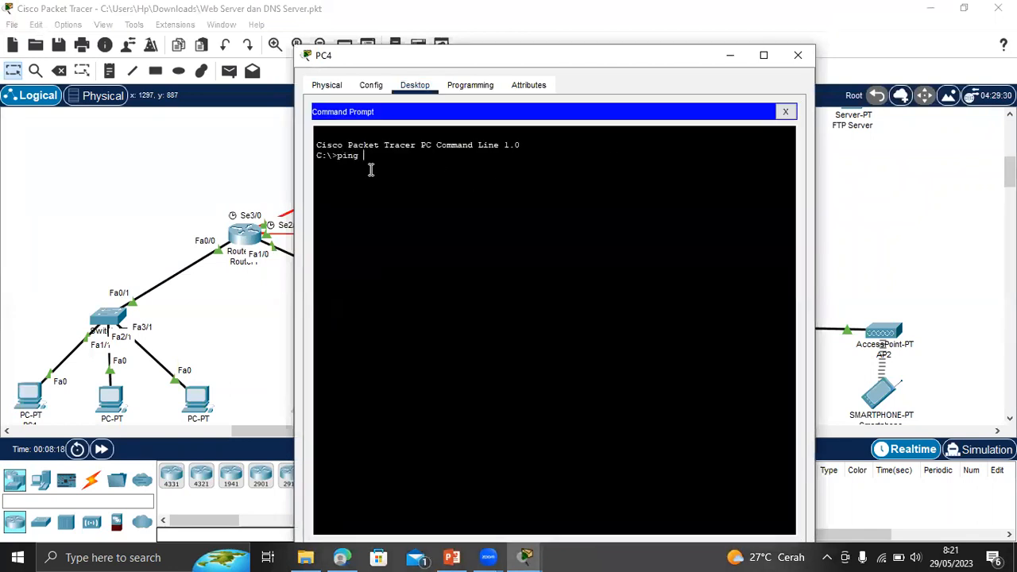
pyautogui.write(' 43.43.43.1')
pyautogui.press('Return')
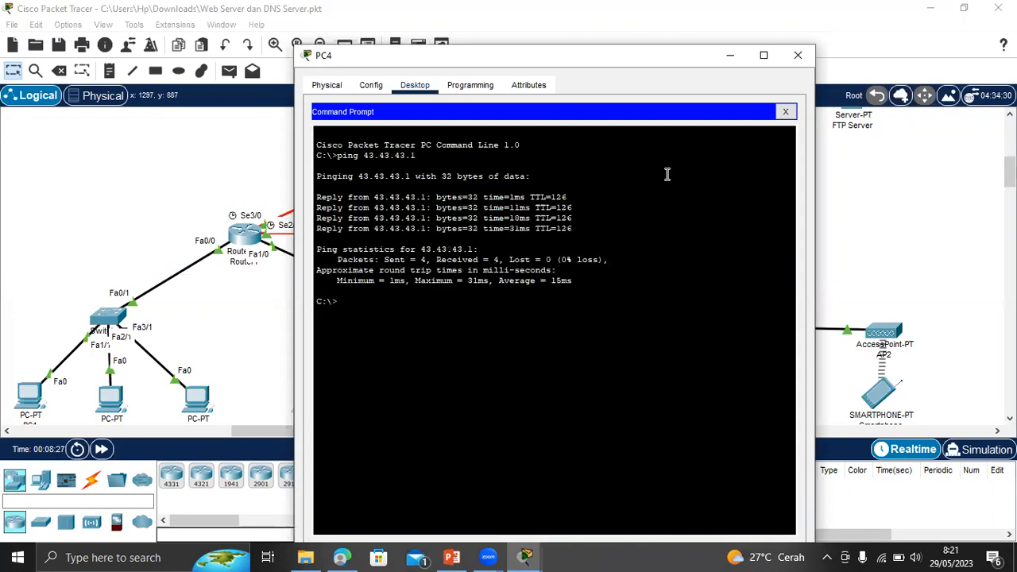
pyautogui.click(798, 55)
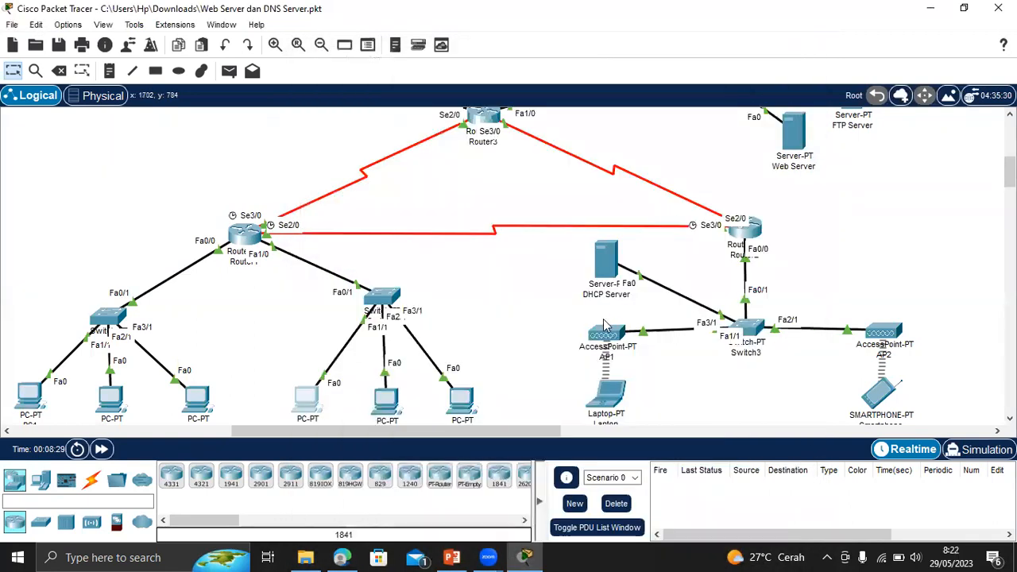
# Ping 43.43.43.1 from the command prompt of the laptop connected to AP1.
pyautogui.scroll(-2, 933, 254)
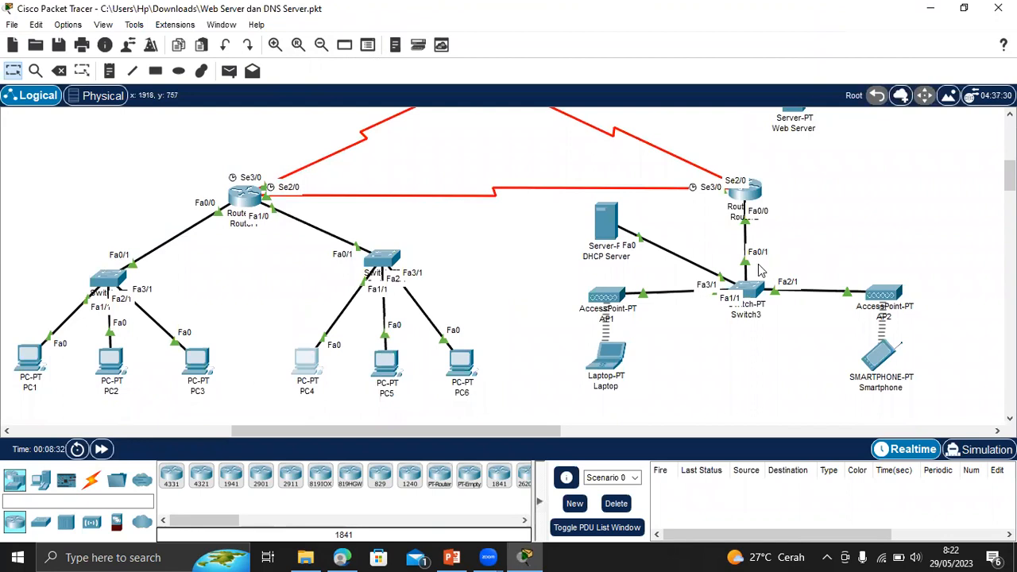
pyautogui.click(615, 351)
pyautogui.click(416, 53)
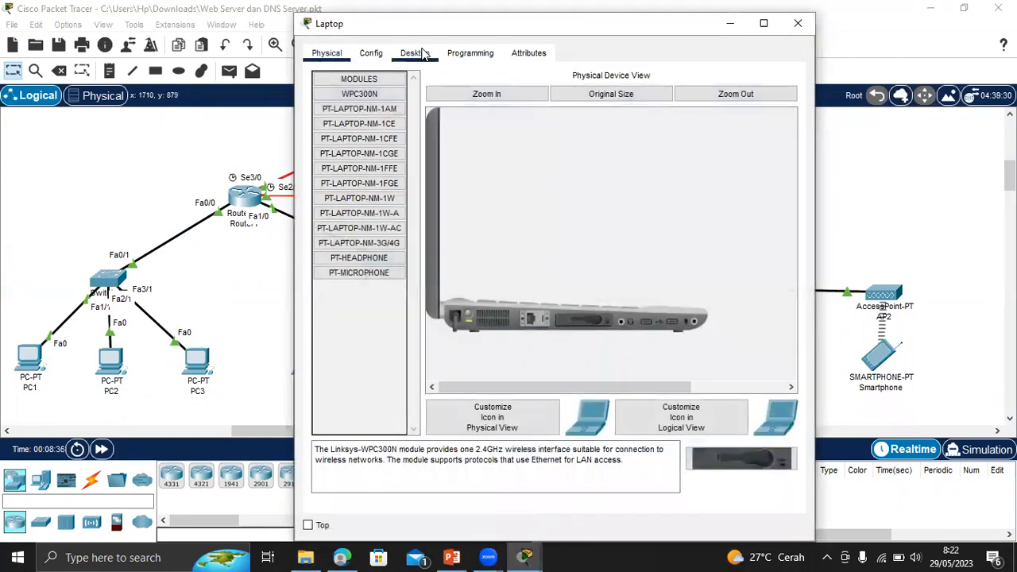
pyautogui.click(614, 119)
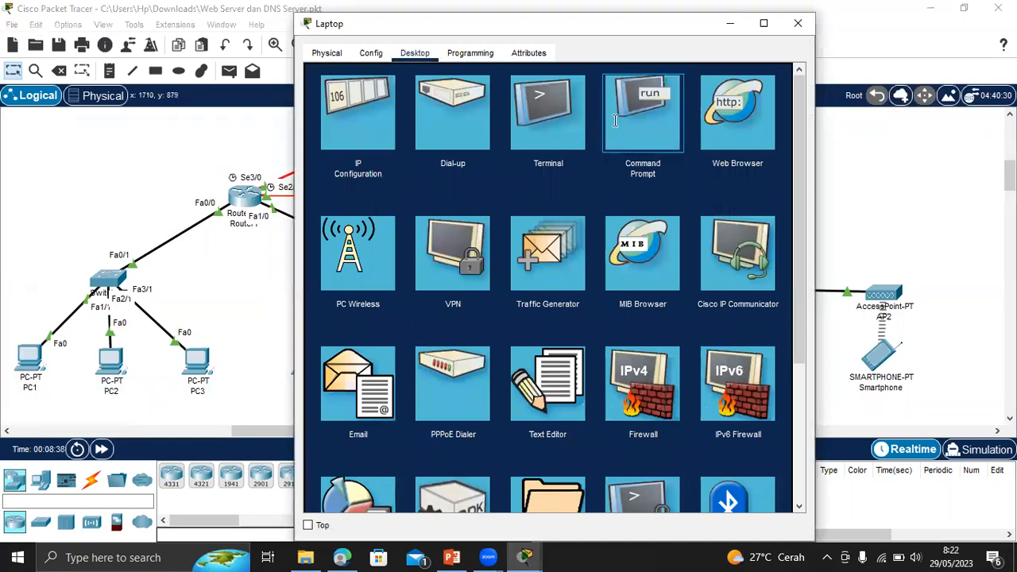
pyautogui.write('pin')
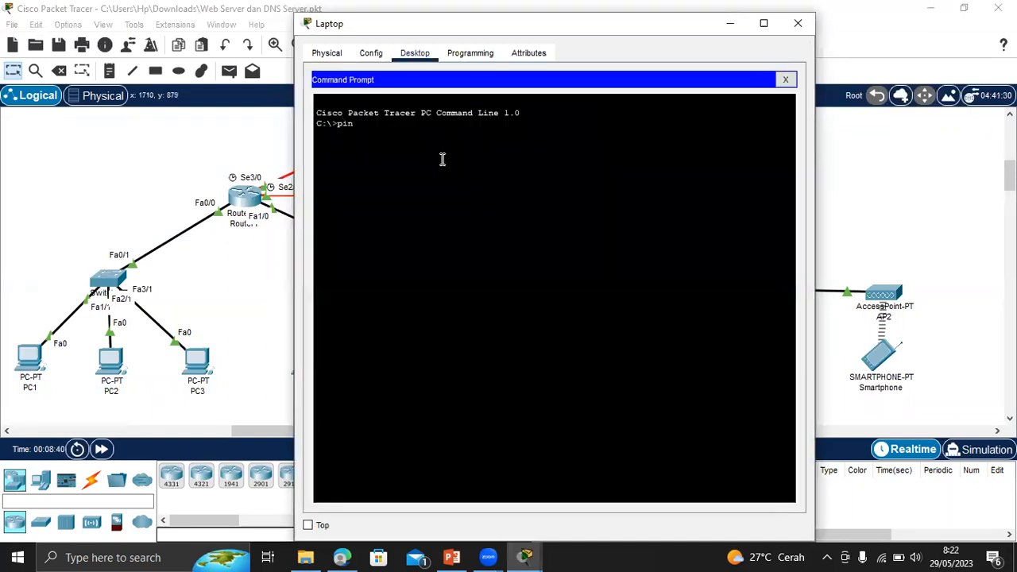
pyautogui.write('g 43.43.43.1')
pyautogui.press('Return')
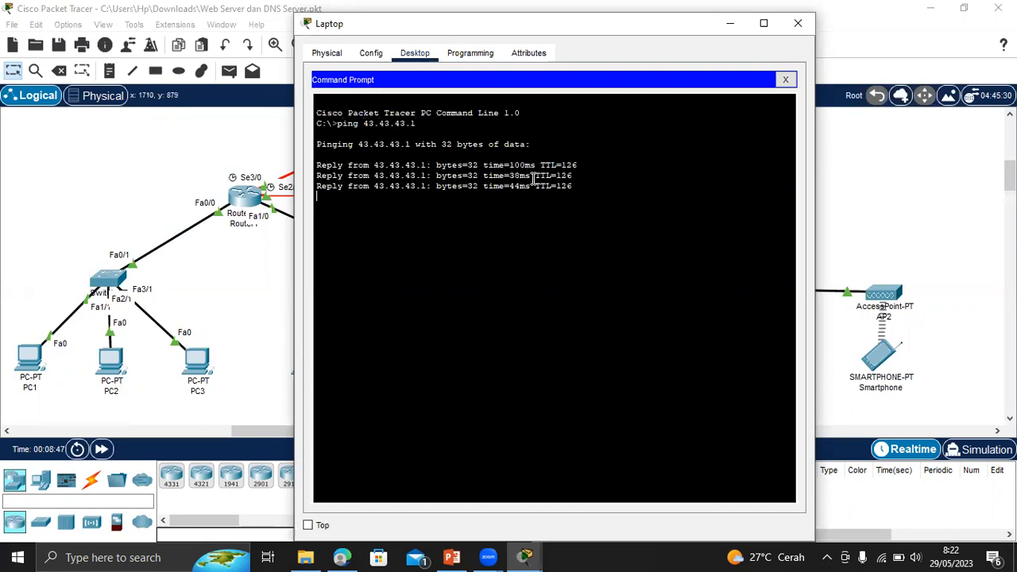
pyautogui.click(798, 23)
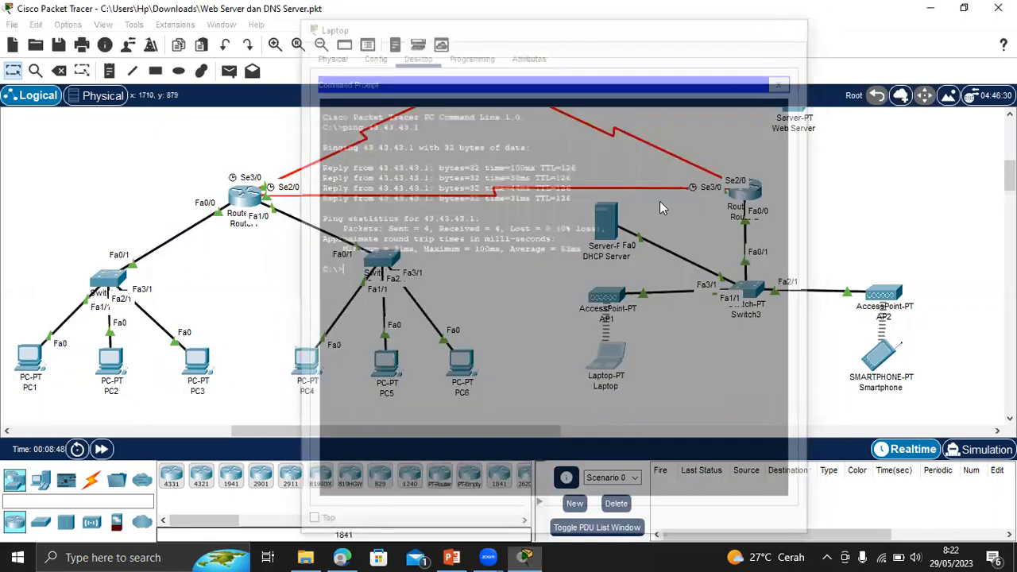
# Ping 43.43.43.1 from the command prompt of the smartphone connected to AP2.
pyautogui.click(880, 359)
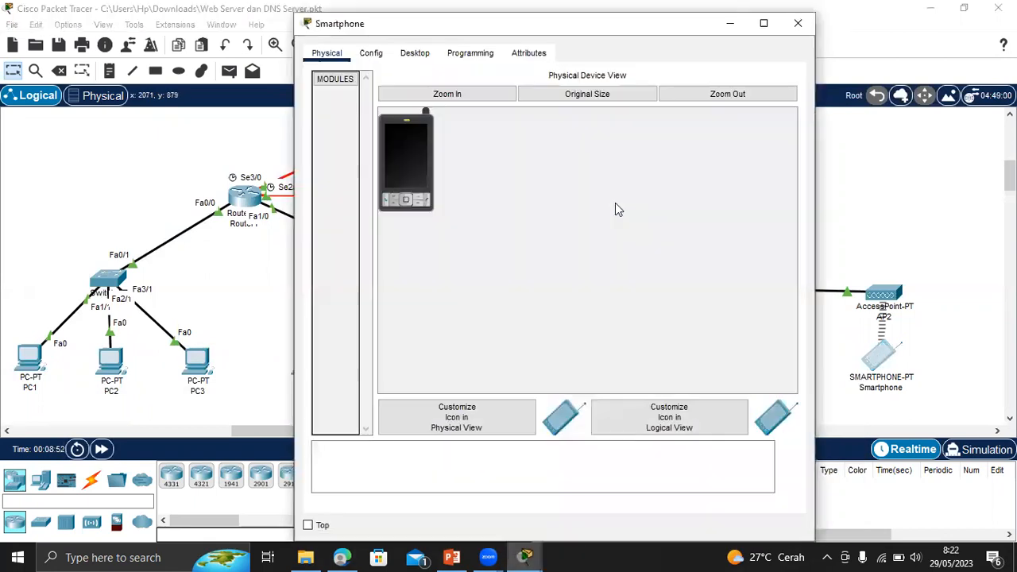
pyautogui.click(414, 52)
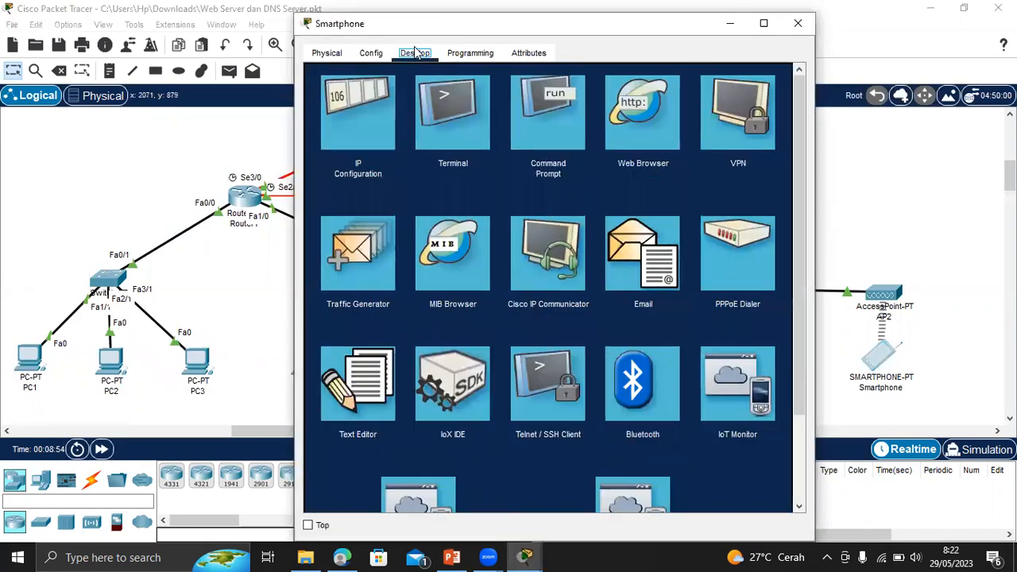
pyautogui.click(547, 127)
pyautogui.write('ping ')
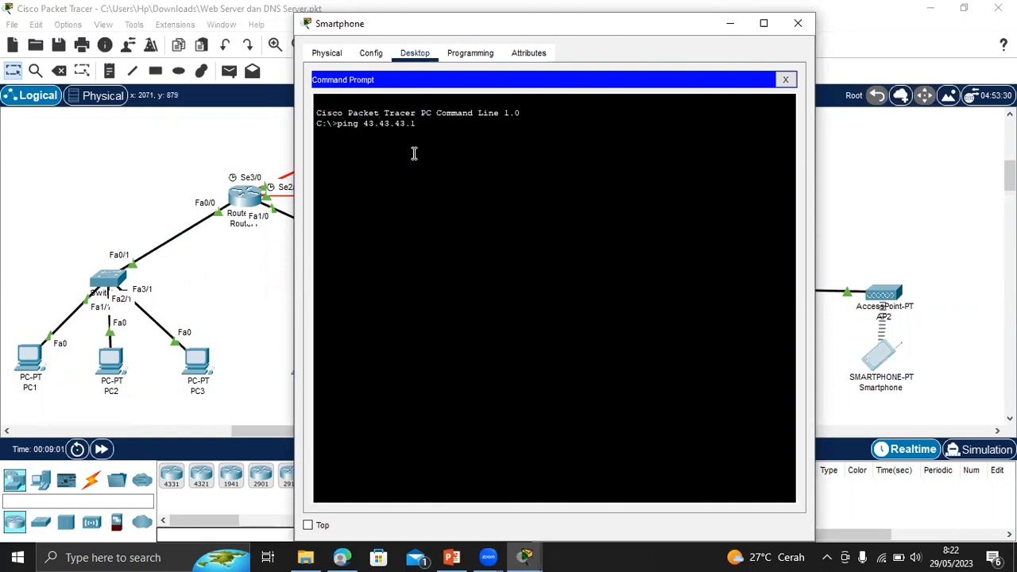
pyautogui.write('43.43.43.1')
pyautogui.press('Return')
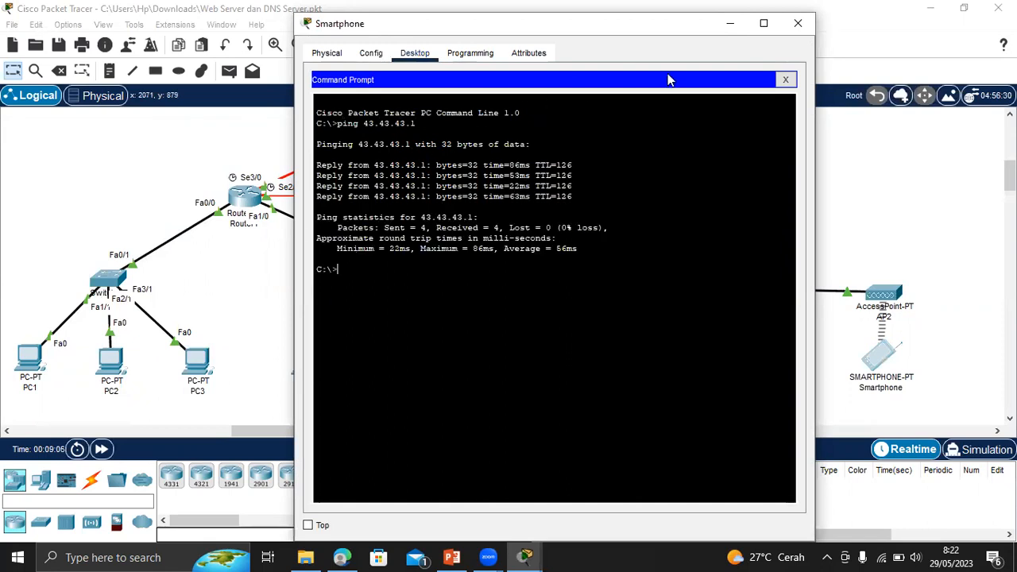
pyautogui.click(797, 24)
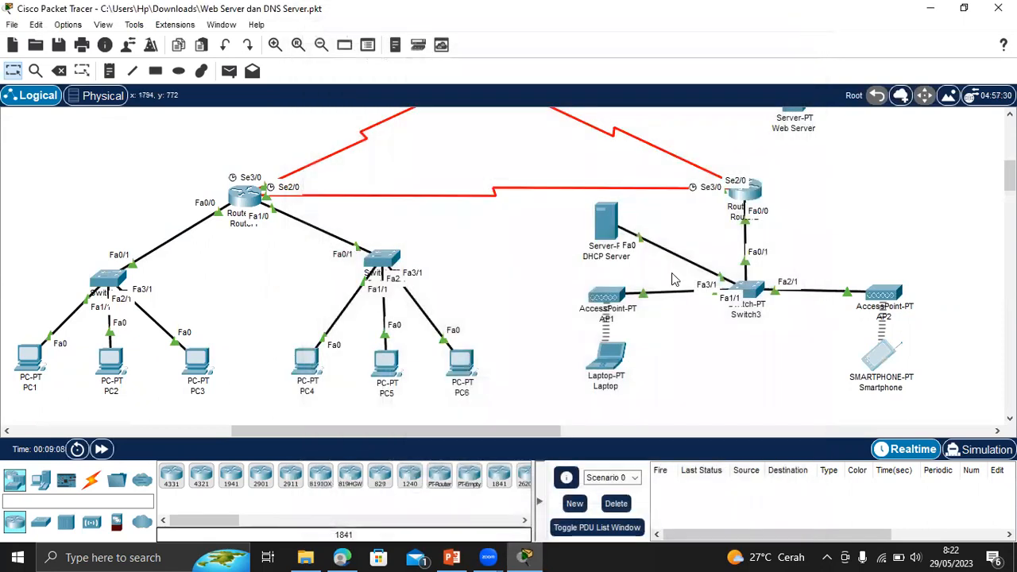
# Open index.html for editing in the Web Server's HTTP service, save the page and close the server.
pyautogui.scroll(5, 918, 338)
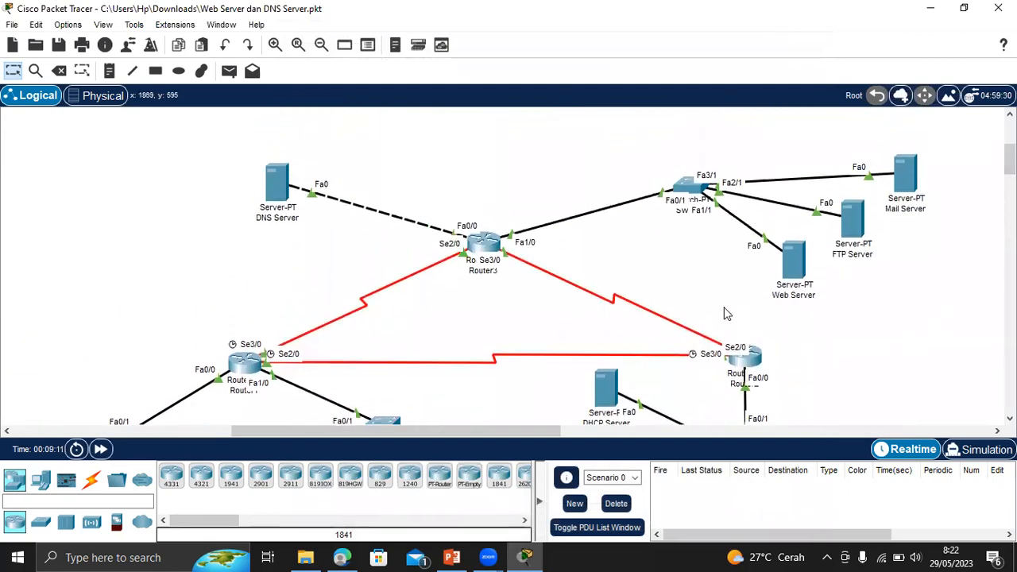
pyautogui.click(804, 273)
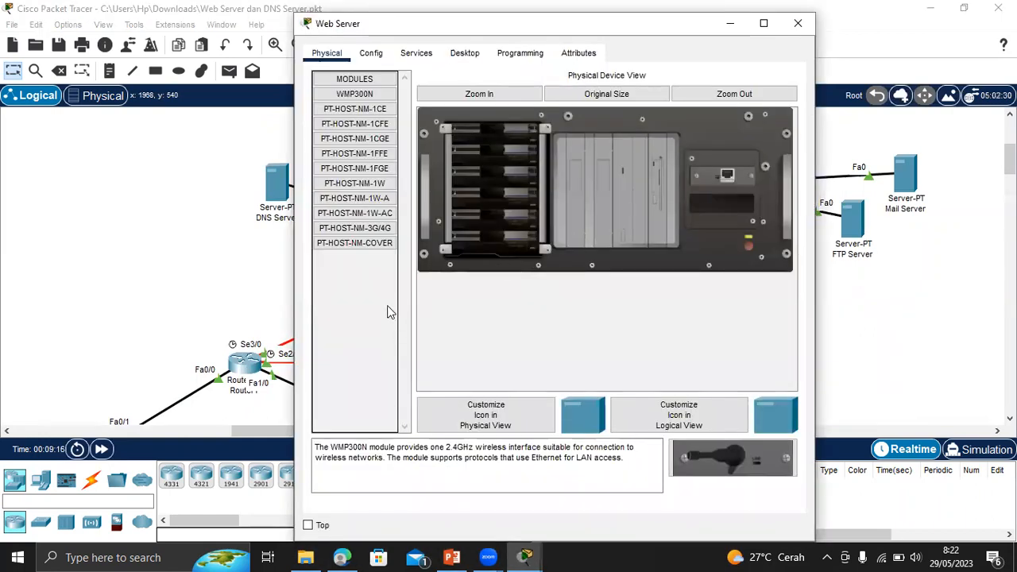
pyautogui.click(418, 54)
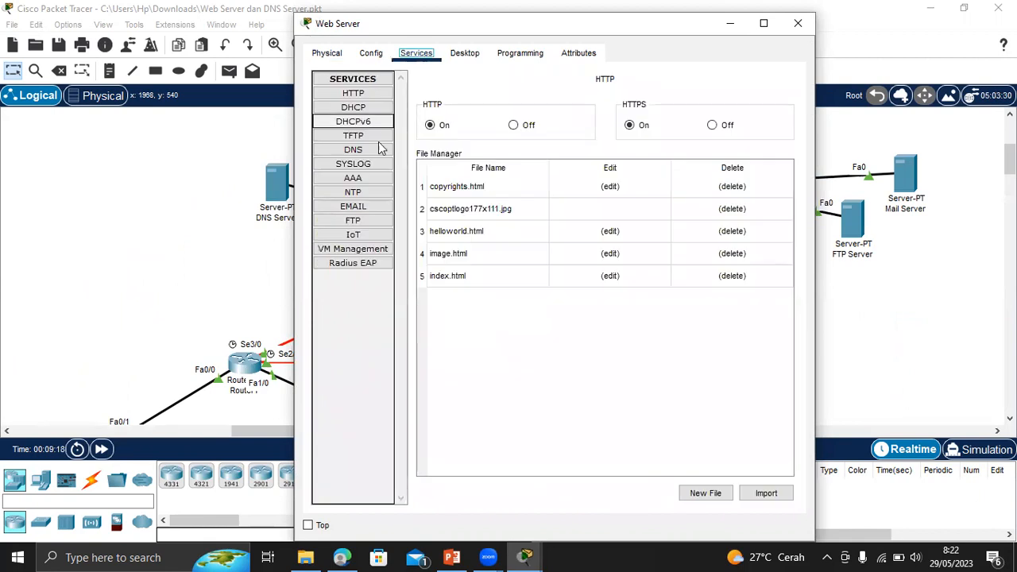
pyautogui.click(372, 94)
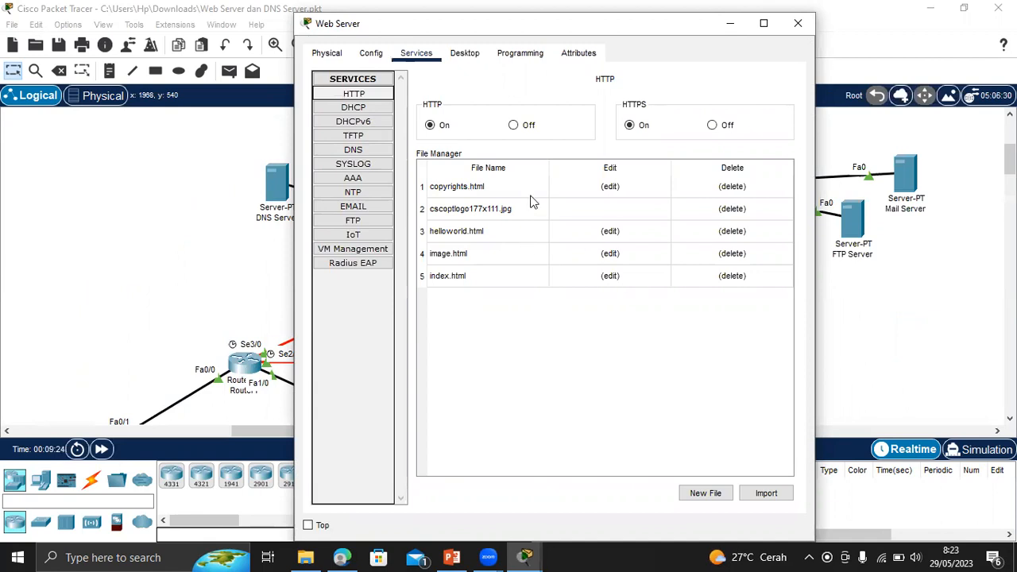
pyautogui.click(620, 275)
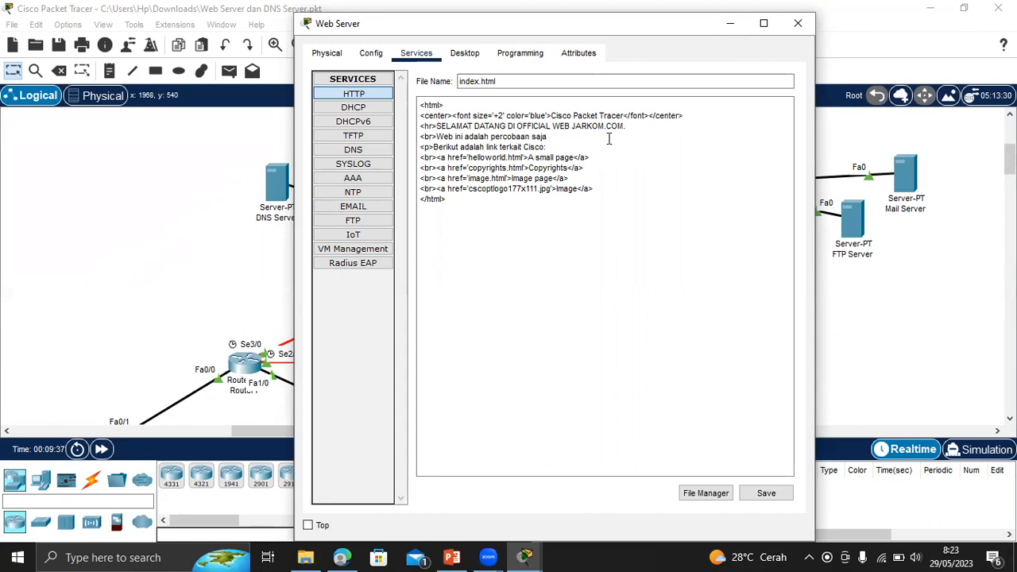
pyautogui.click(767, 492)
pyautogui.click(797, 26)
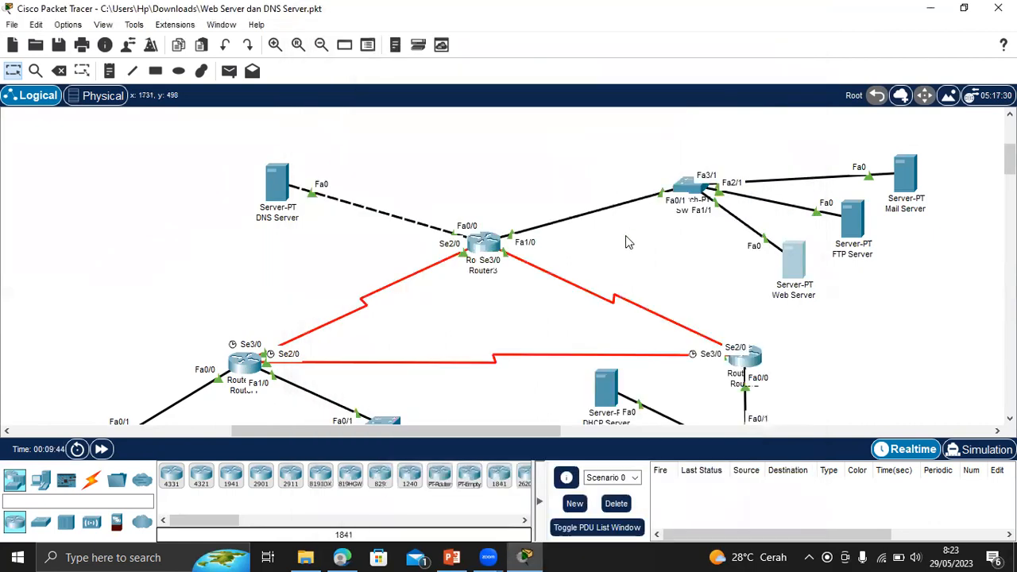
# Load the page at 43.43.43.1 in PC1's web browser, and close PC1.
pyautogui.moveTo(1010, 158); pyautogui.dragTo(1010, 172)
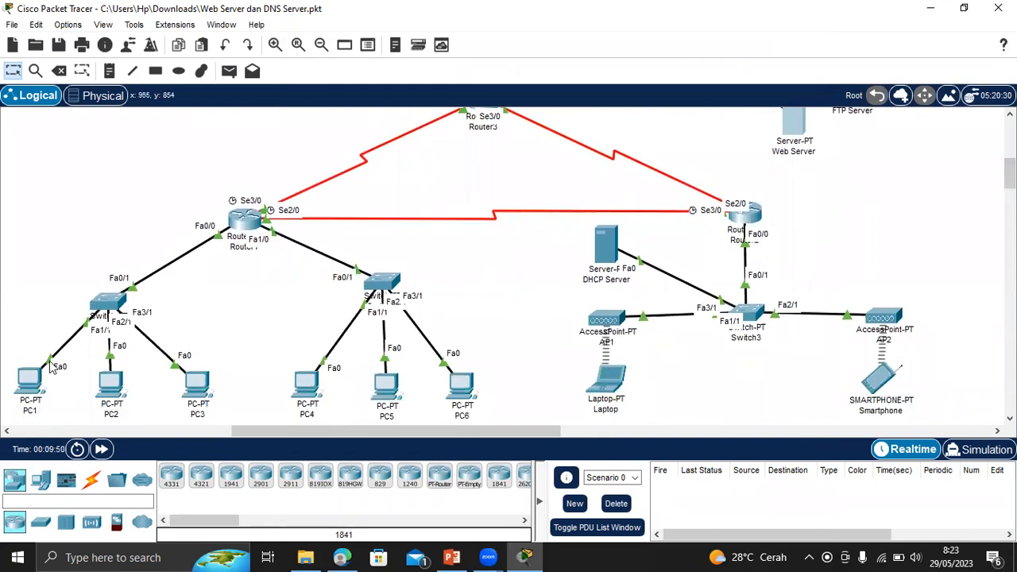
pyautogui.click(27, 384)
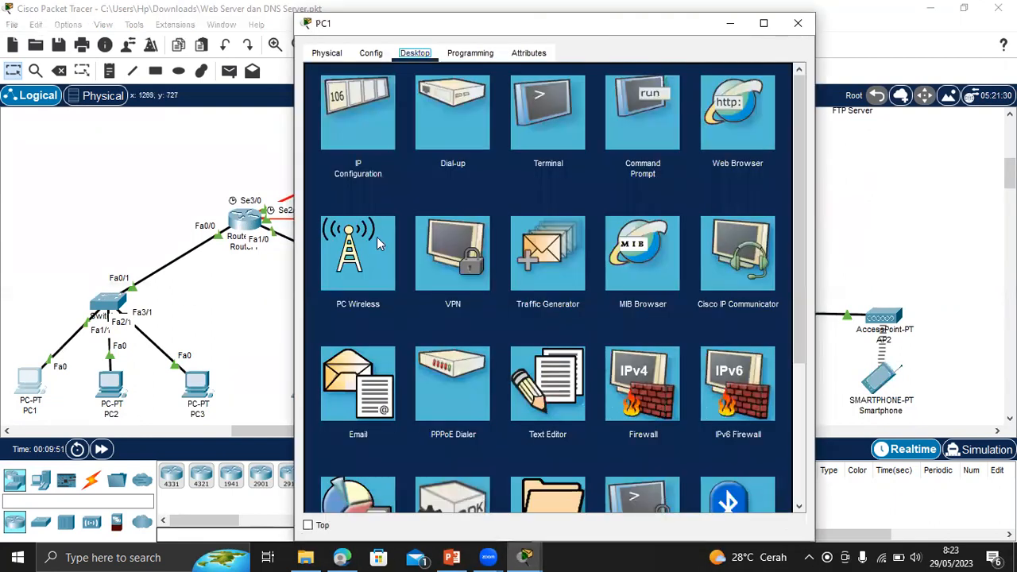
pyautogui.click(749, 118)
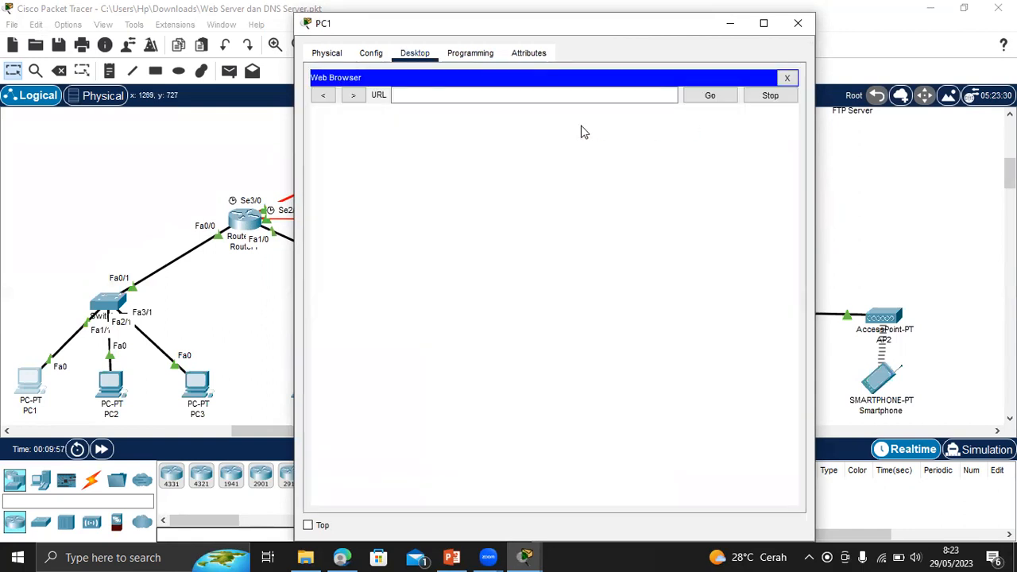
pyautogui.click(431, 95)
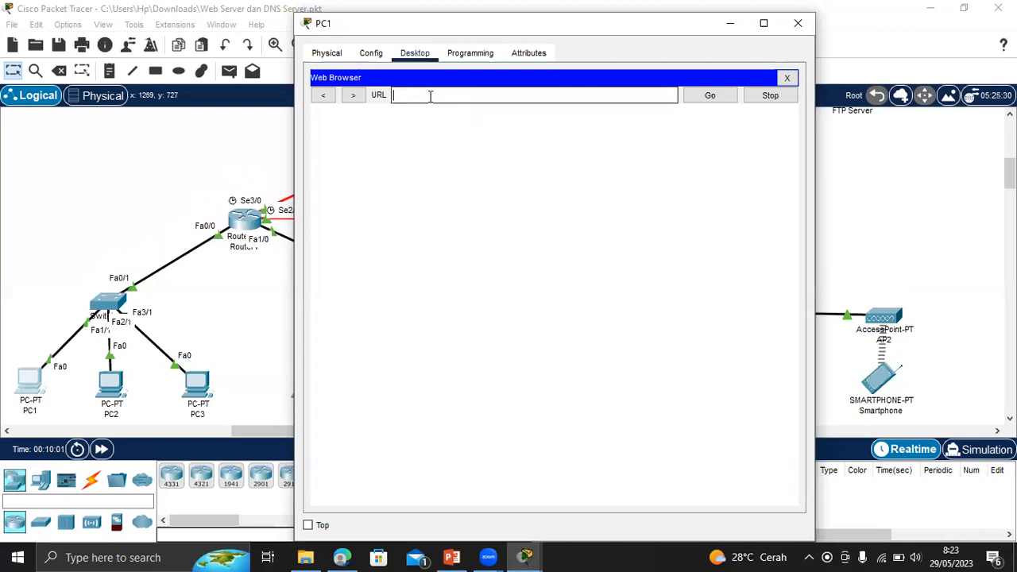
pyautogui.write('43')
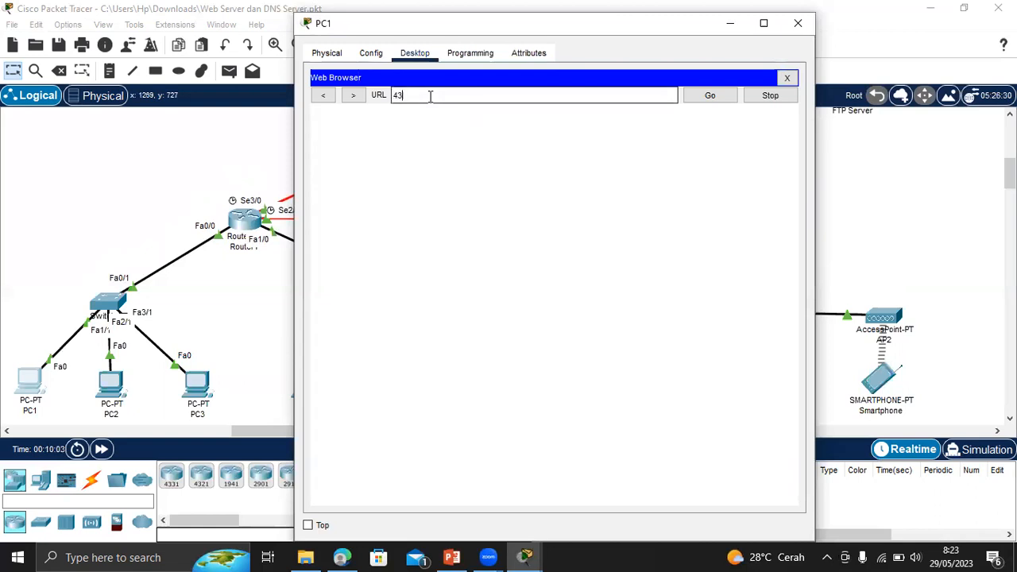
pyautogui.write('.43.43.1')
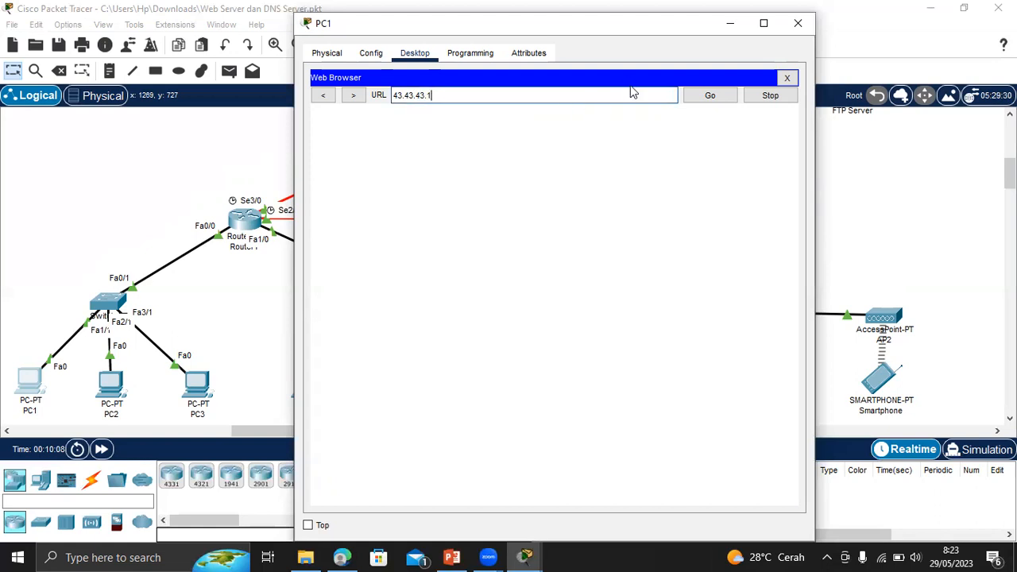
pyautogui.click(704, 94)
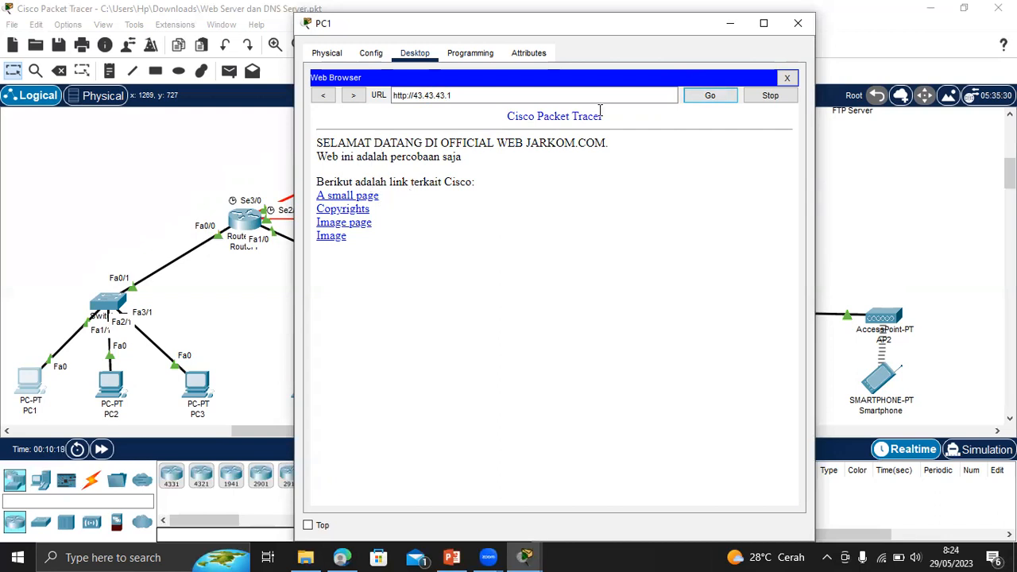
pyautogui.click(799, 29)
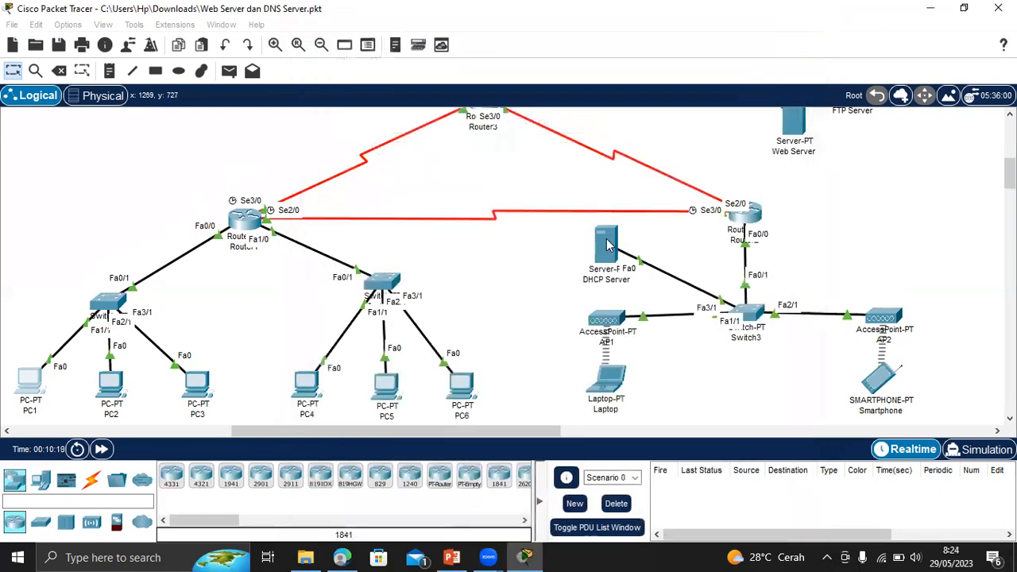
# Load the page at 43.43.43.1 in the web browser of the laptop connected to AP1, and close the laptop.
pyautogui.moveTo(607, 244)
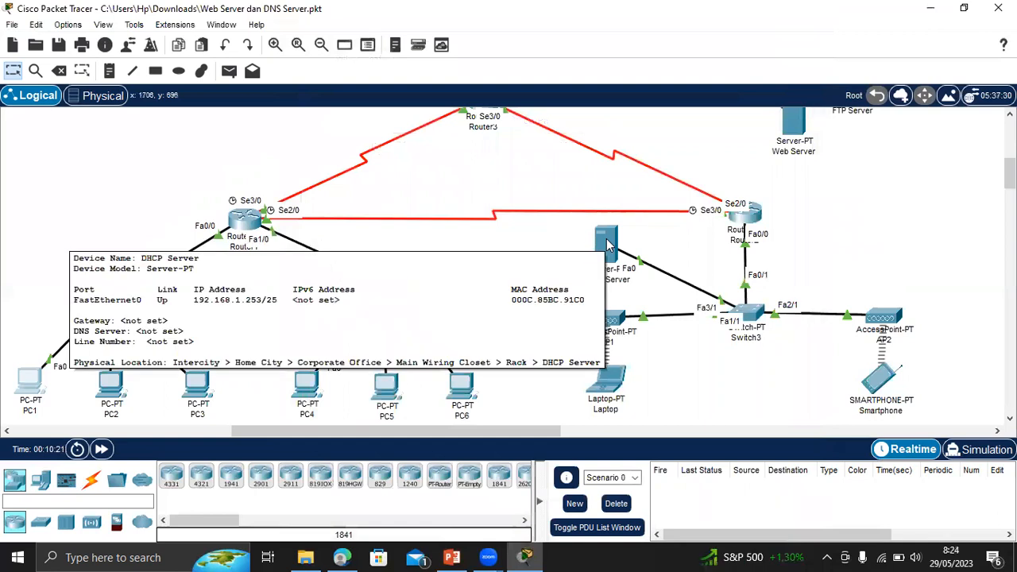
pyautogui.click(607, 381)
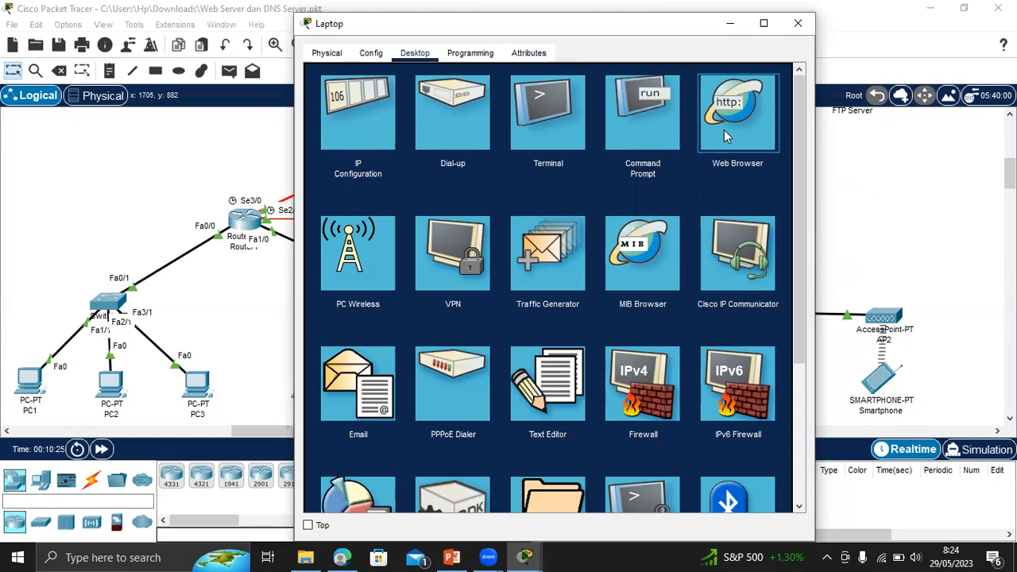
pyautogui.click(724, 130)
pyautogui.click(433, 96)
pyautogui.write('4')
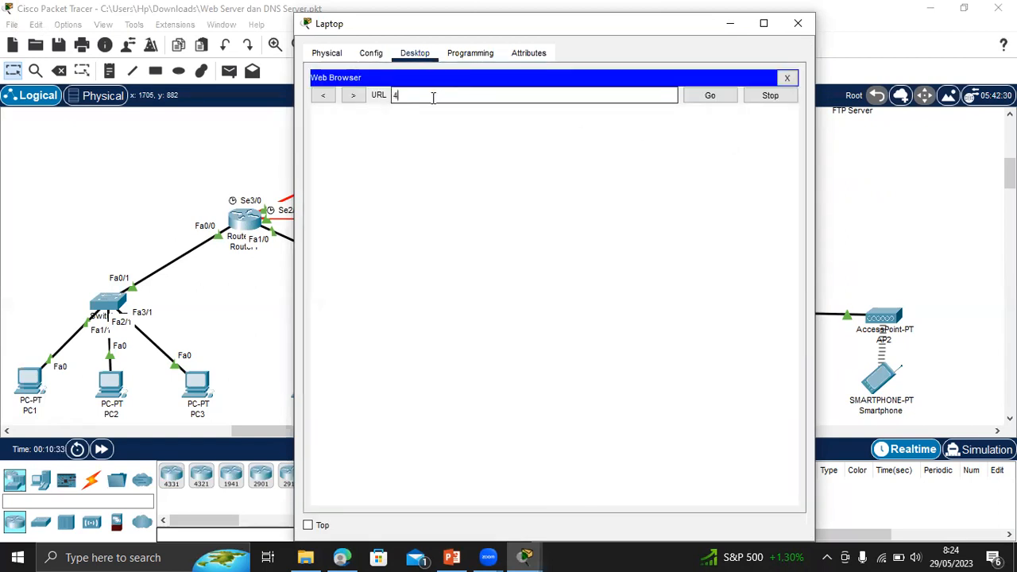
pyautogui.write('3.43.43.1')
pyautogui.click(706, 95)
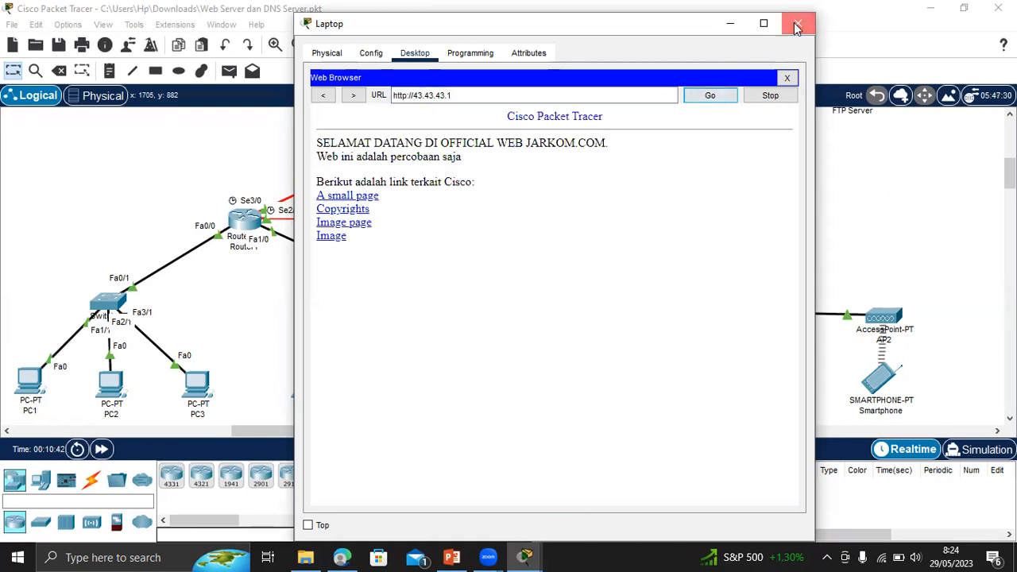
pyautogui.click(794, 28)
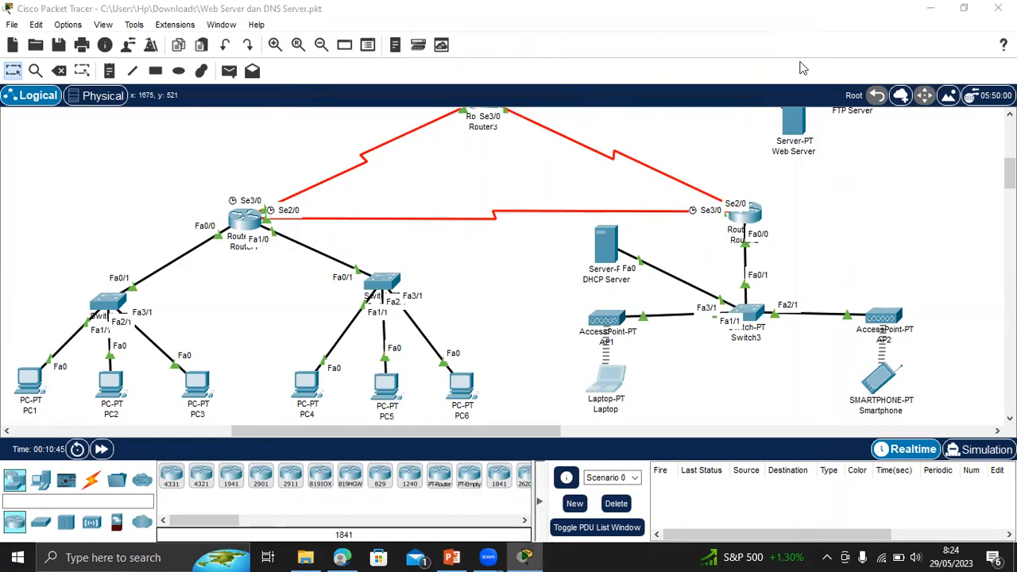
pyautogui.hotkey('alt', 'Tab')
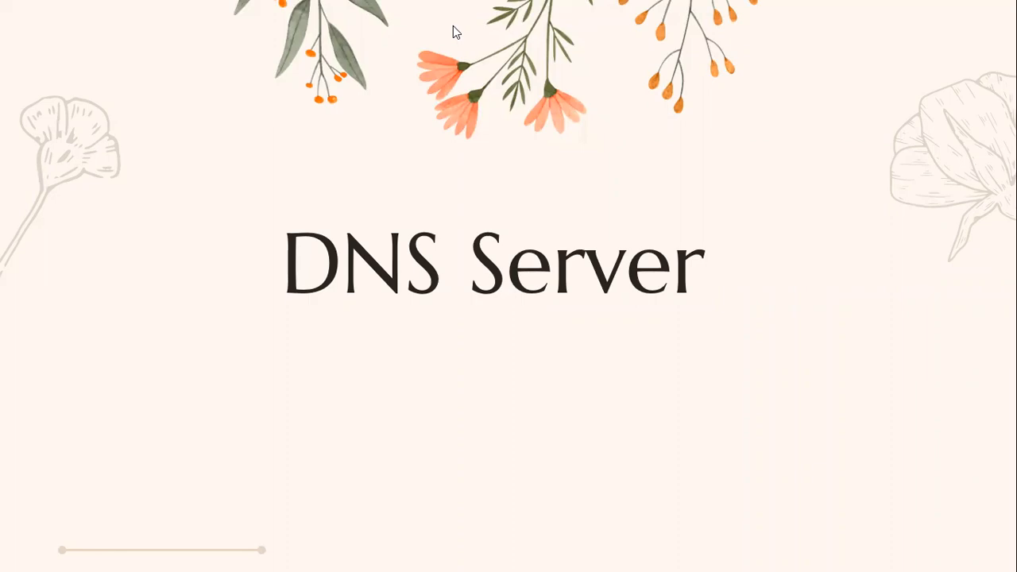
pyautogui.hotkey('alt', 'Tab')
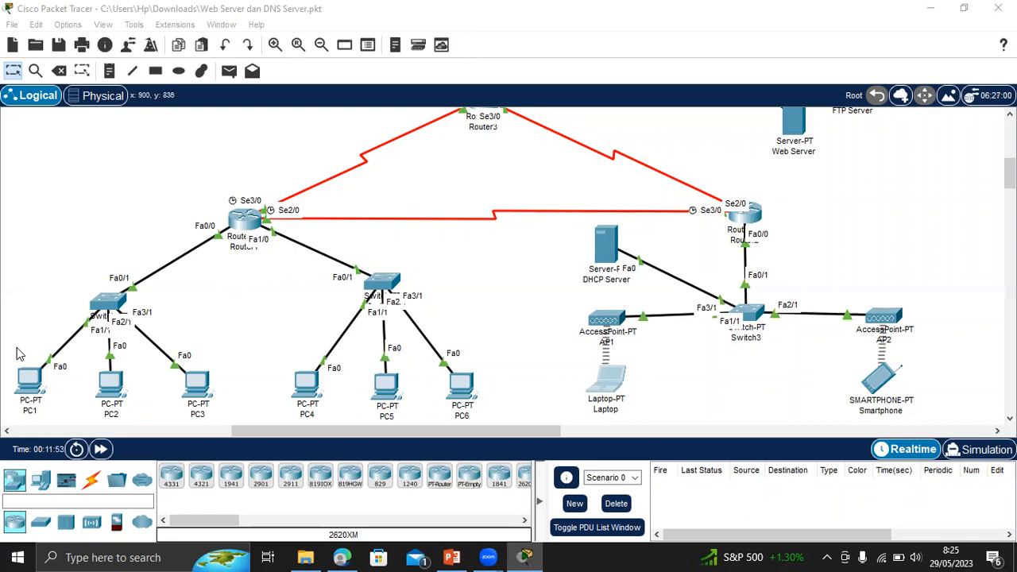
# Ping 33.33.33.1 and 43.43.43.1 from PC1's command prompt.
pyautogui.click(28, 383)
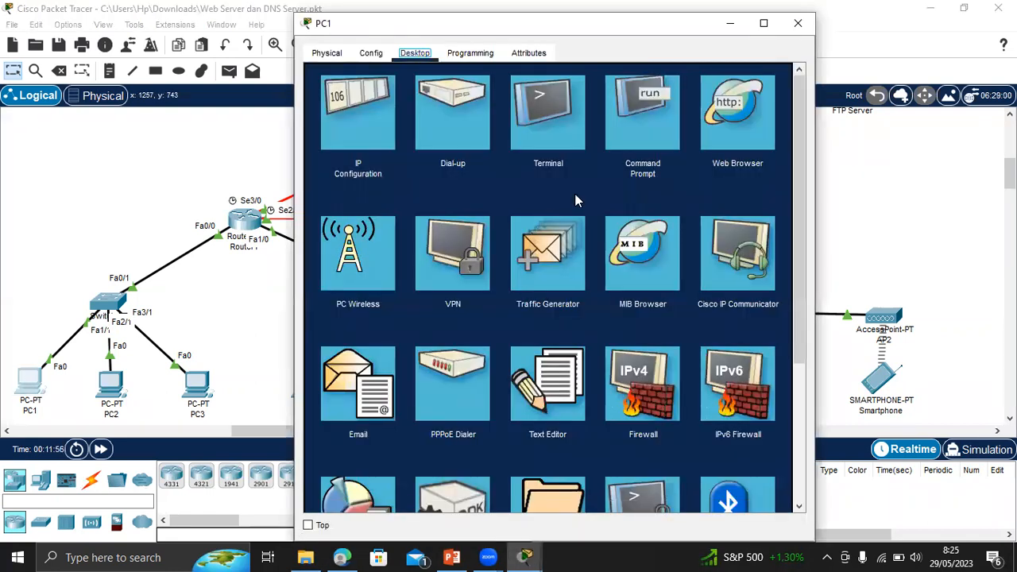
pyautogui.click(622, 128)
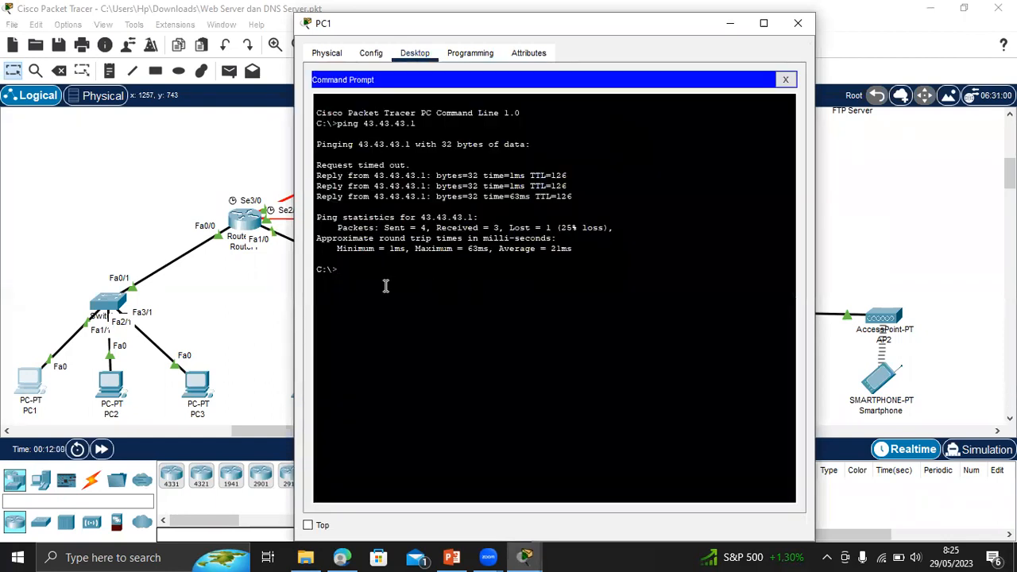
pyautogui.write('ping 33.33.33.1')
pyautogui.press('Return')
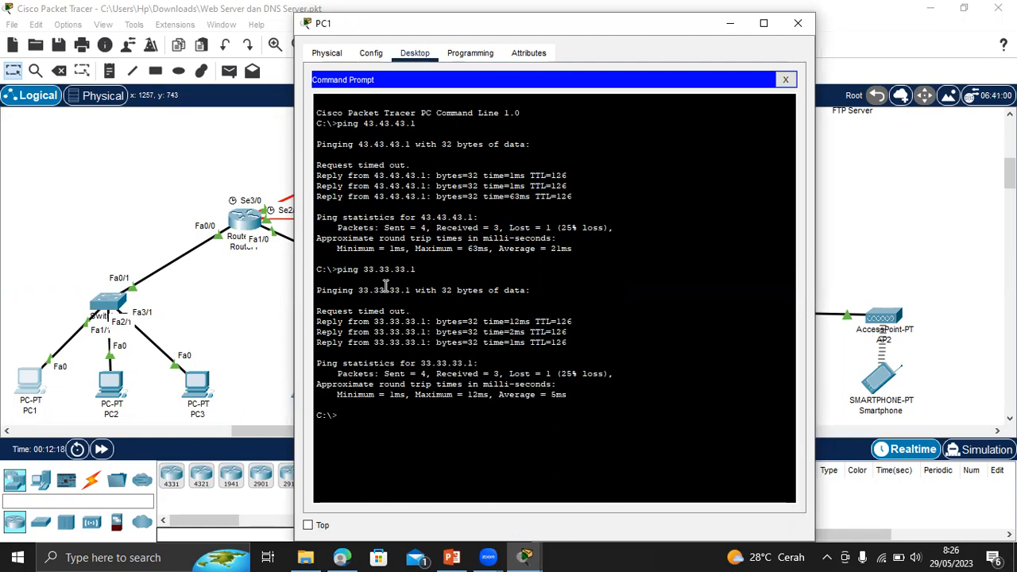
pyautogui.write('ing 43.43.43.1')
pyautogui.press('Return')
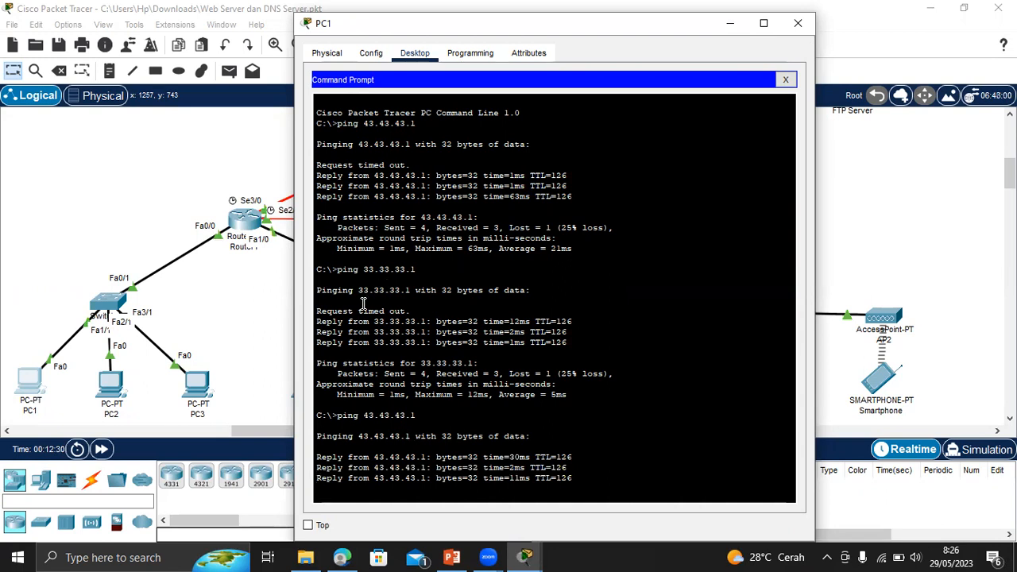
pyautogui.click(799, 25)
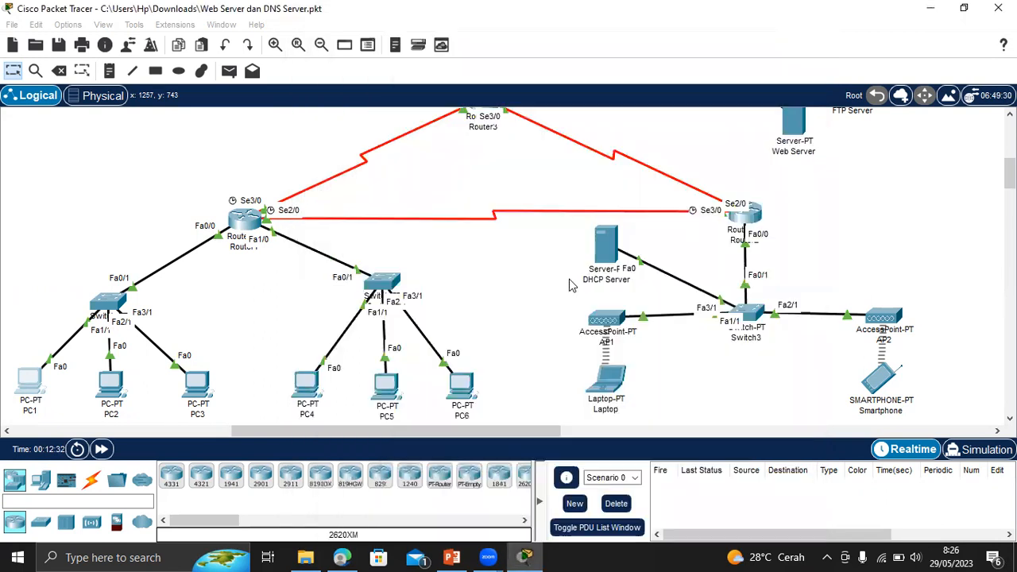
# Ping 33.33.33.1 and 43.43.43.1 from PC4's command prompt.
pyautogui.click(304, 388)
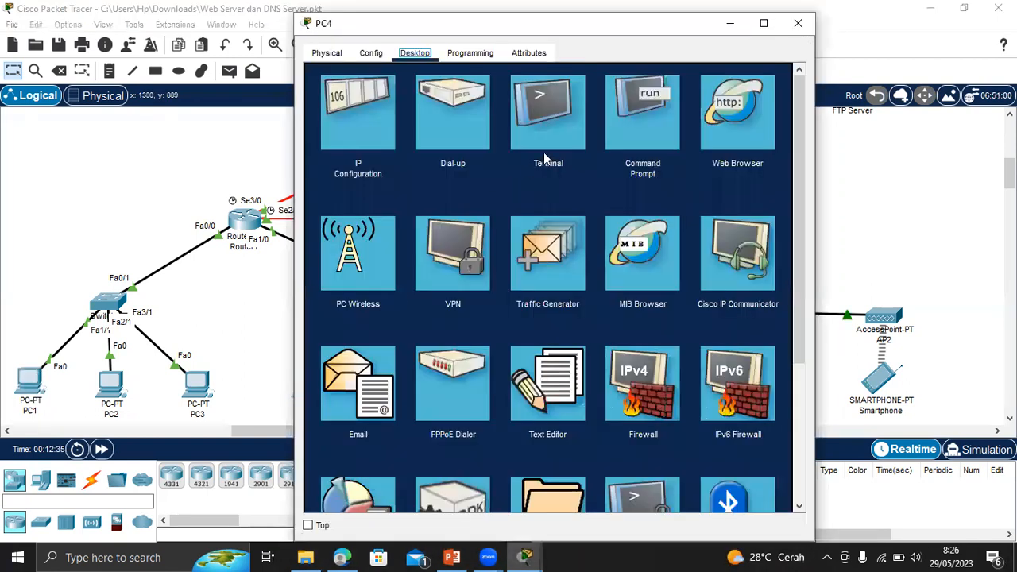
pyautogui.click(633, 107)
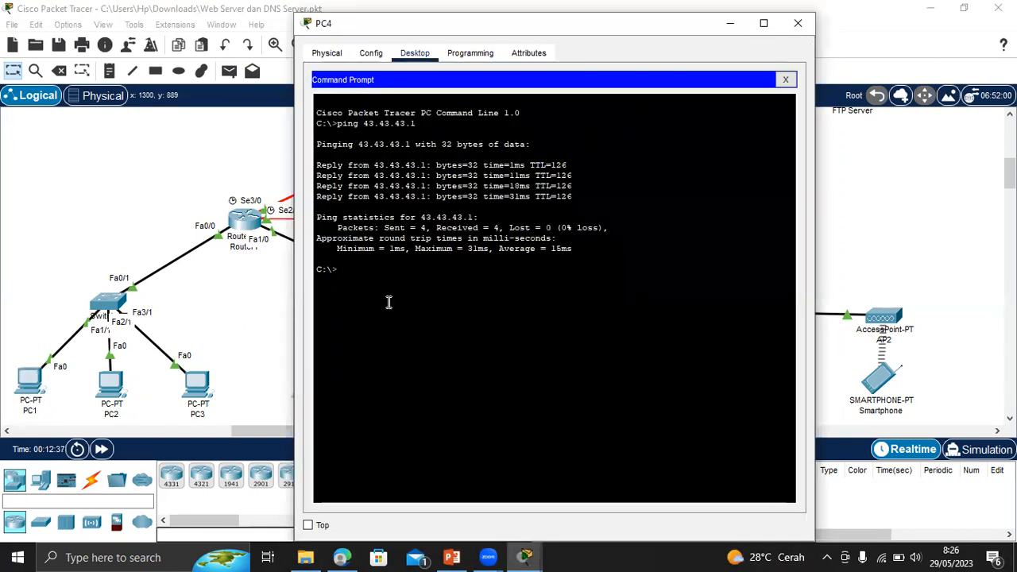
pyautogui.write('ping 33.33.33.1')
pyautogui.press('Return')
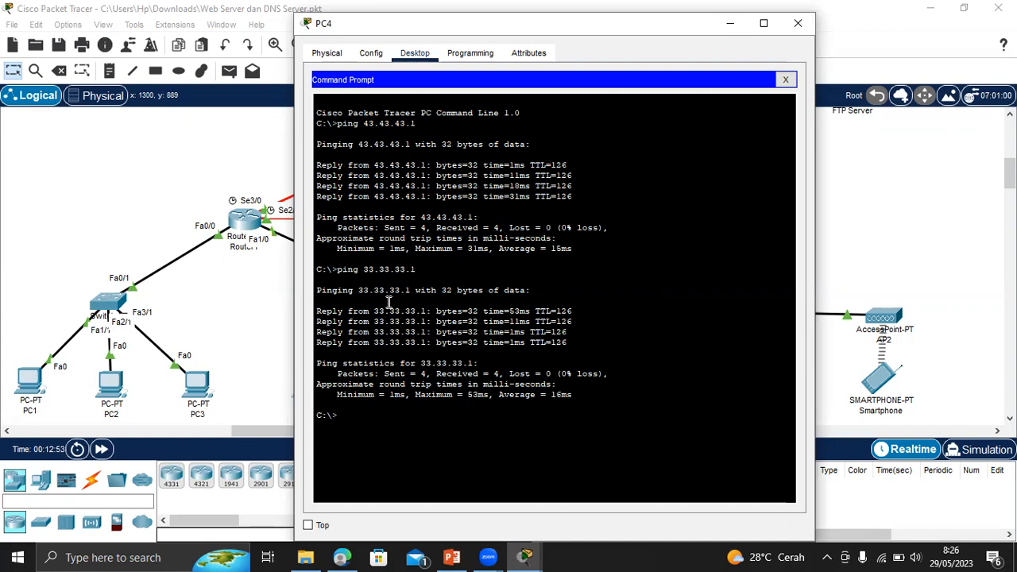
pyautogui.write('ping 43.43.43.1')
pyautogui.press('Return')
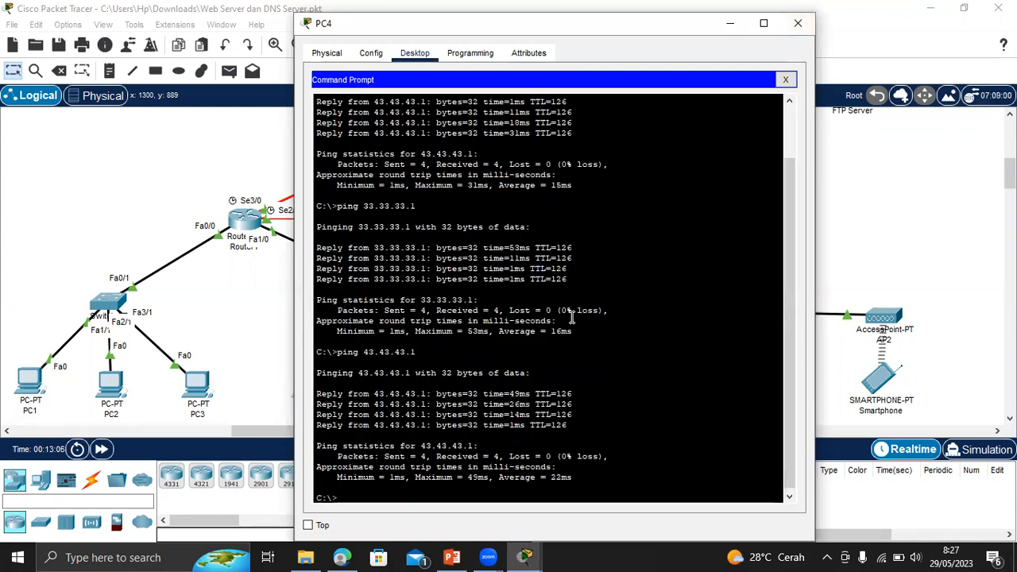
pyautogui.click(798, 23)
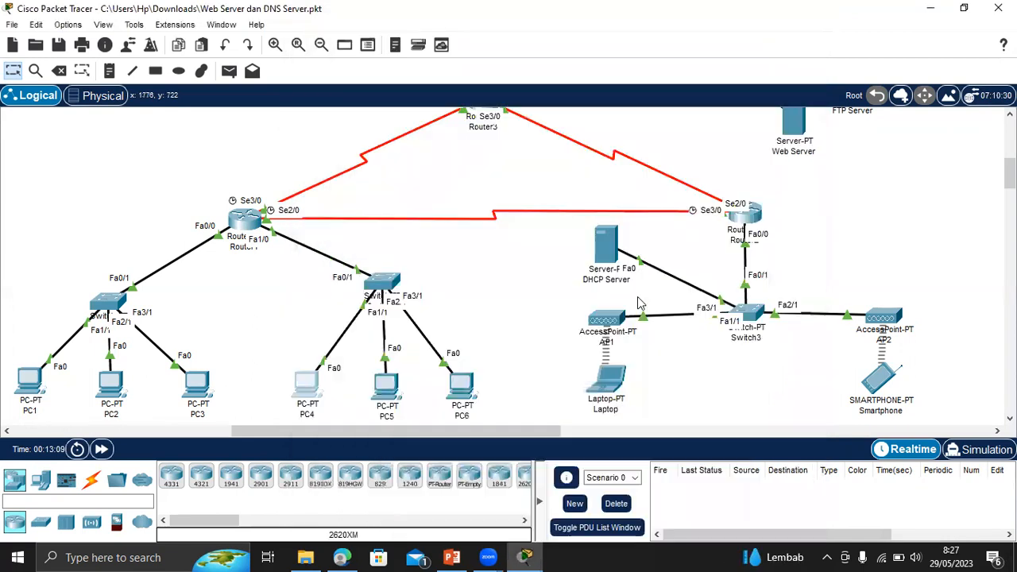
# Ping 33.33.33.1 from the command prompt of the laptop connected to AP1.
pyautogui.click(612, 384)
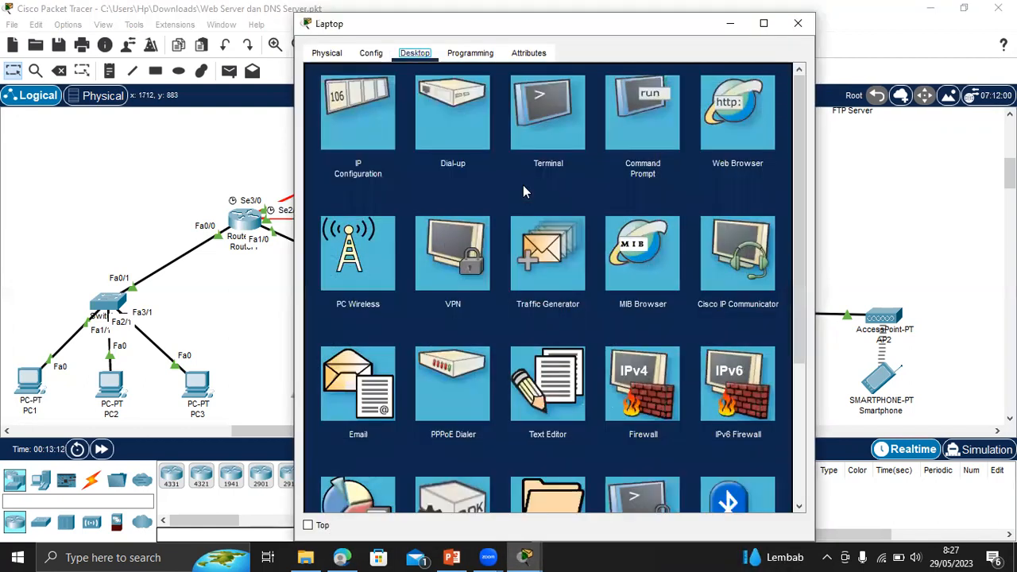
pyautogui.click(646, 128)
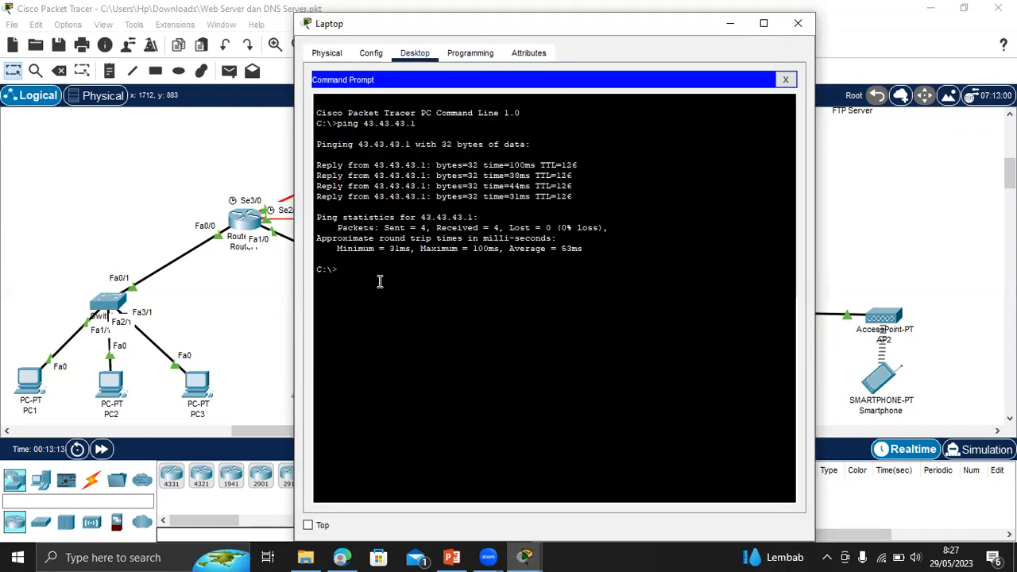
pyautogui.write('ping 33.33.33.1')
pyautogui.press('Return')
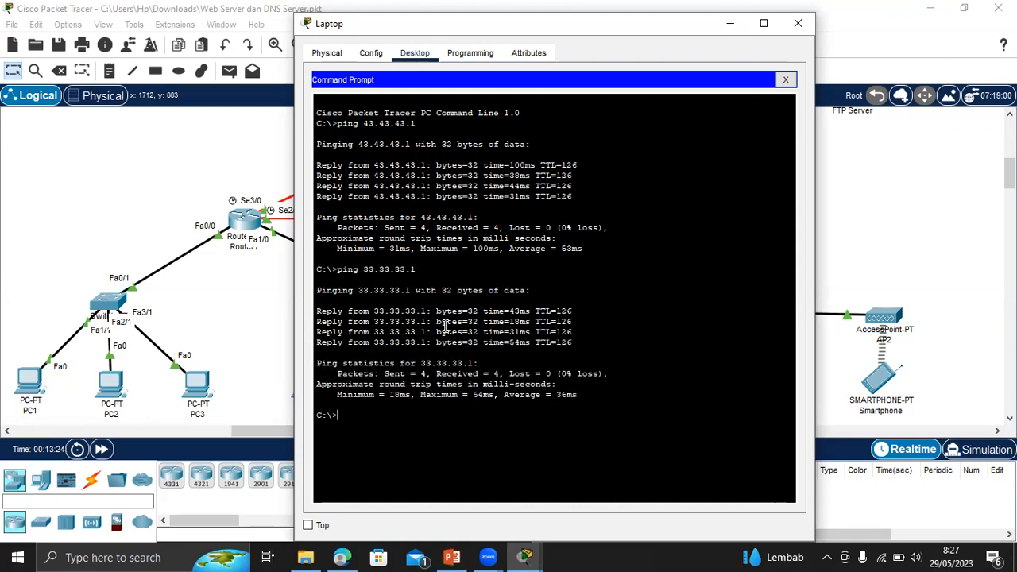
pyautogui.click(806, 28)
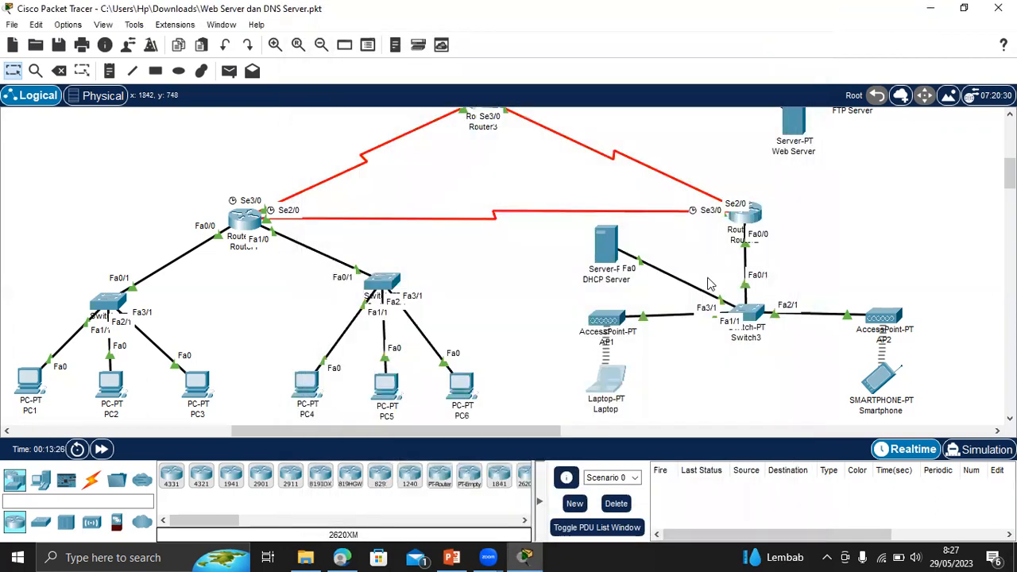
# Ping 33.33.33.1 from the command prompt of the smartphone connected to AP2.
pyautogui.click(870, 393)
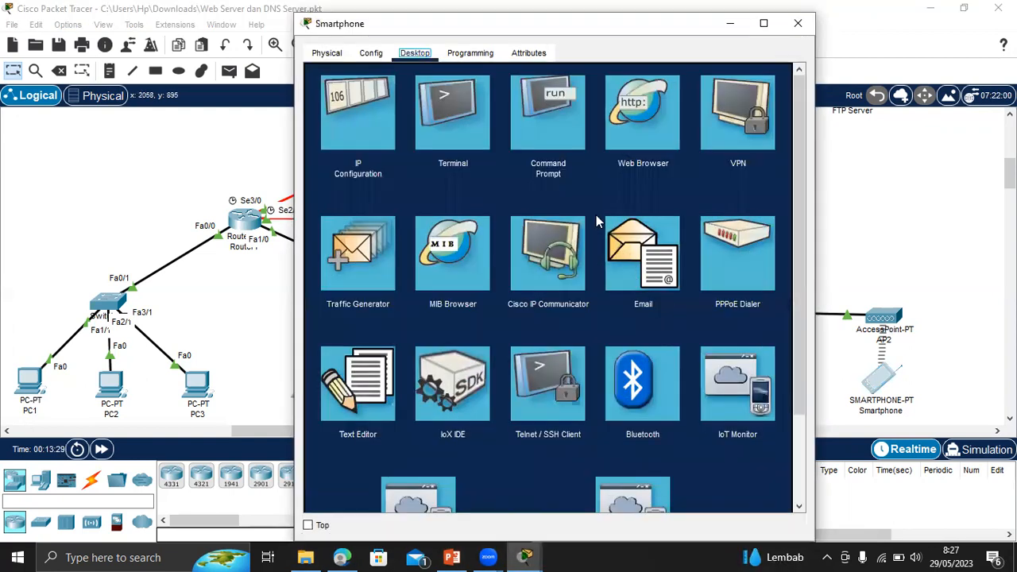
pyautogui.click(571, 110)
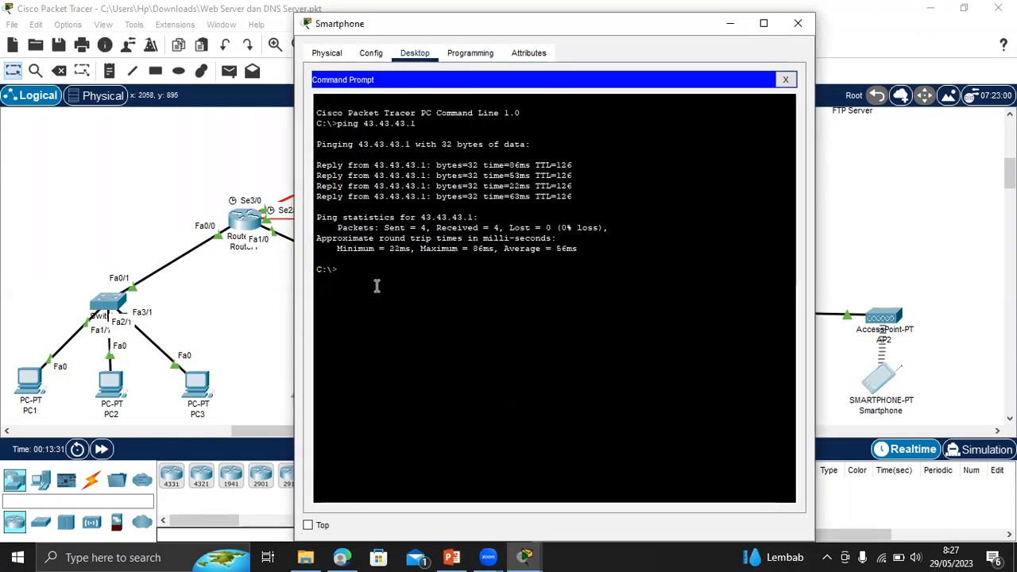
pyautogui.write('ping 33.33.33.1')
pyautogui.press('Return')
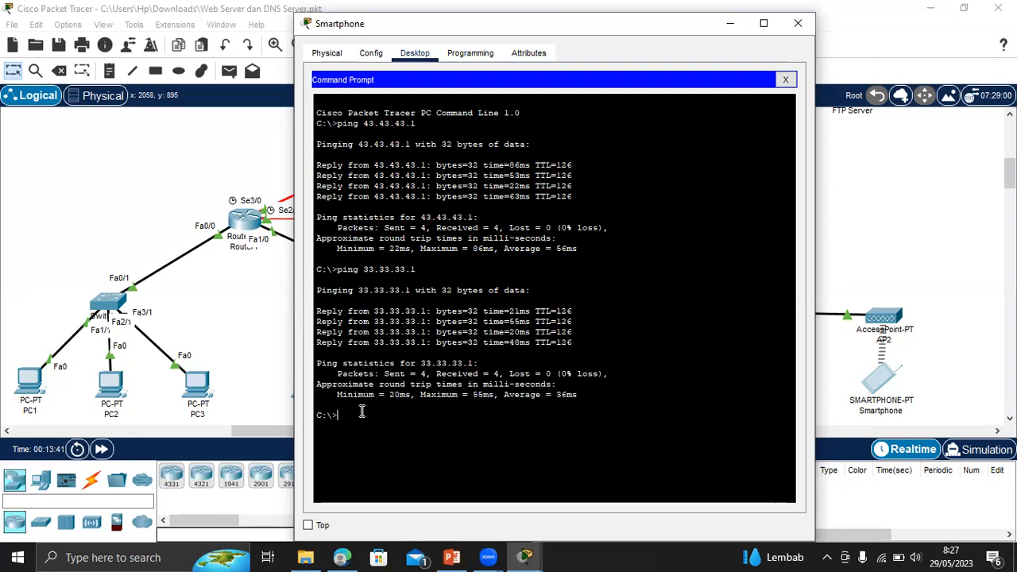
pyautogui.click(797, 27)
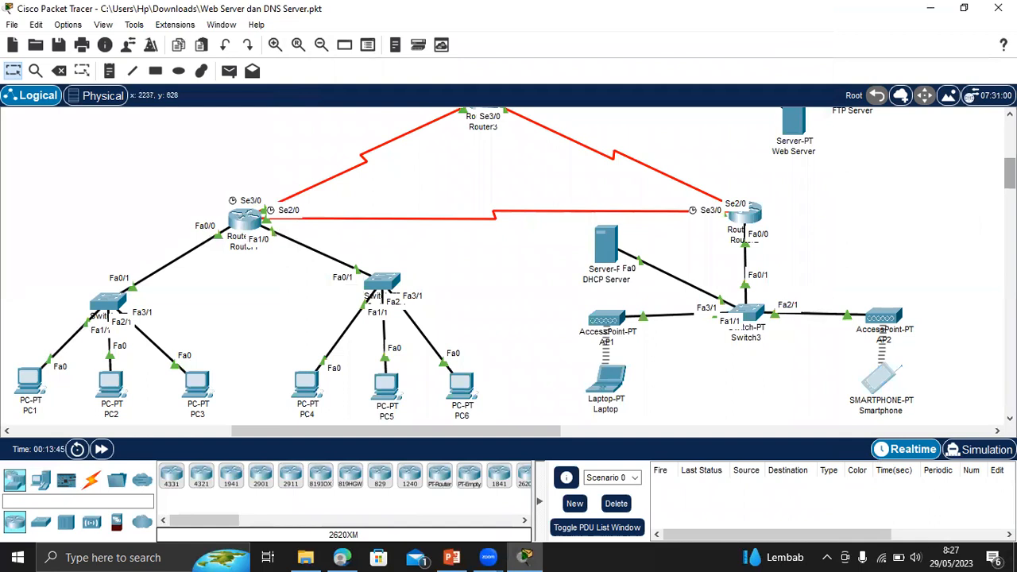
pyautogui.scroll(3, 508, 266)
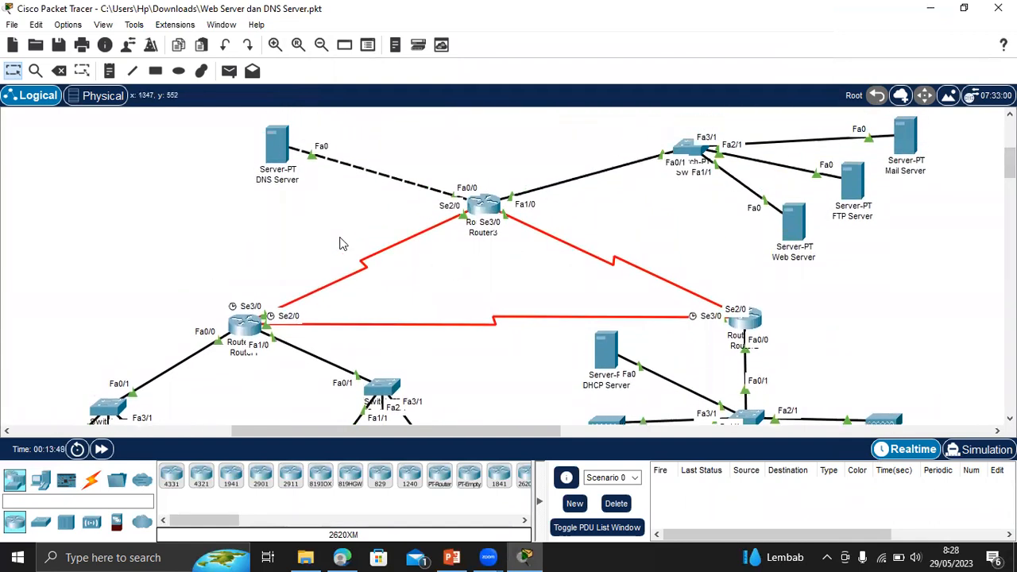
pyautogui.click(276, 151)
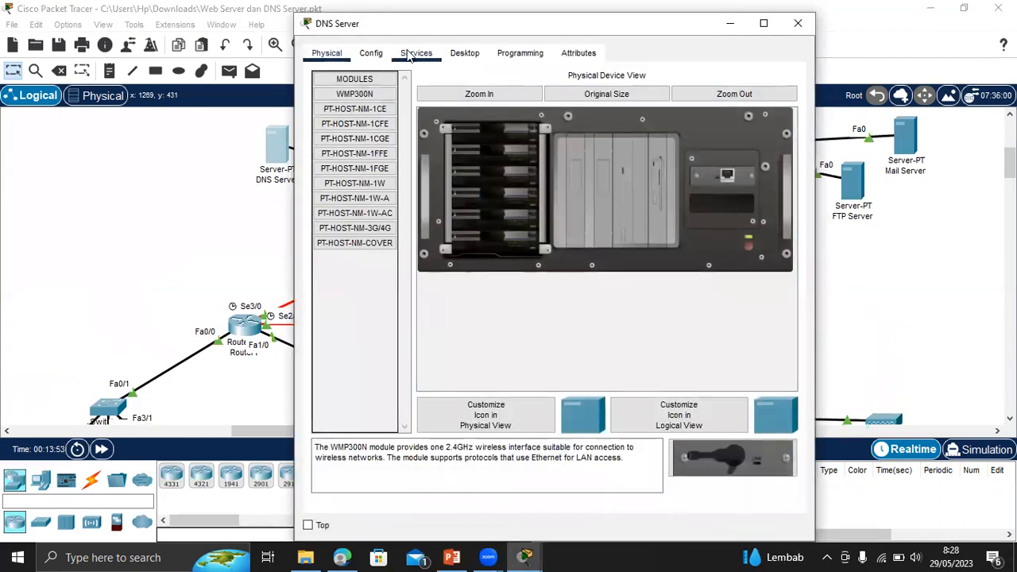
pyautogui.click(416, 52)
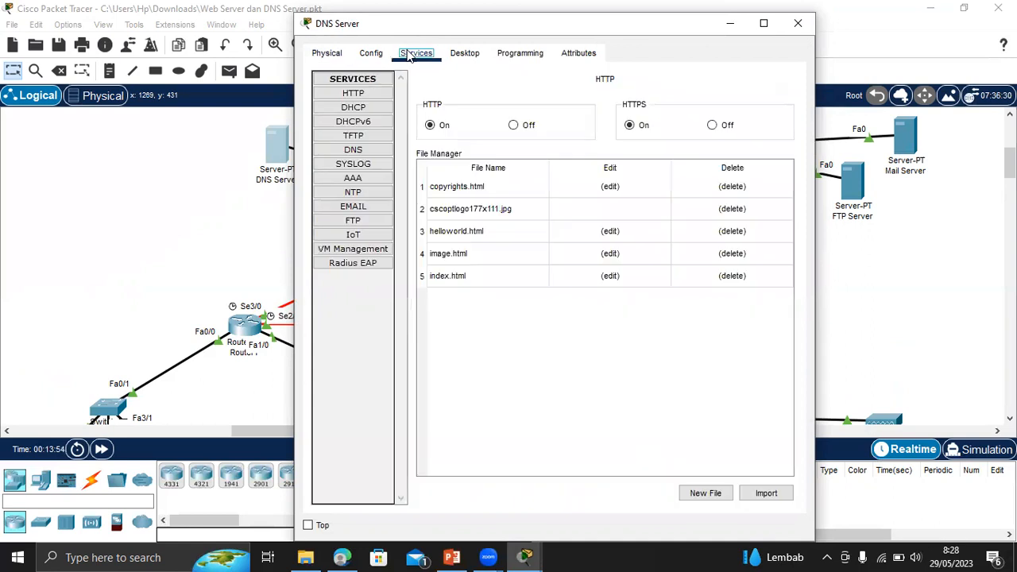
pyautogui.click(371, 151)
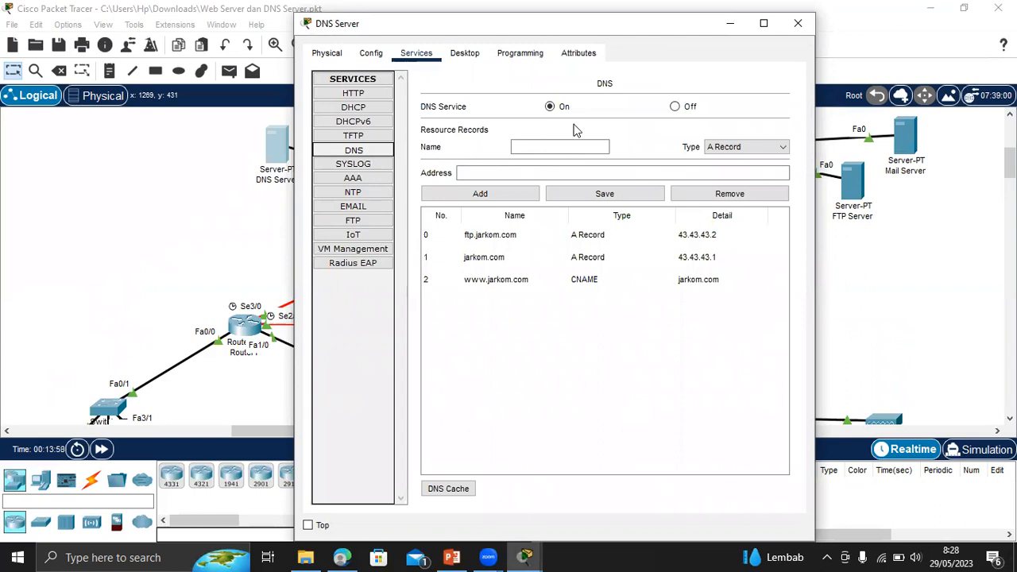
pyautogui.click(532, 171)
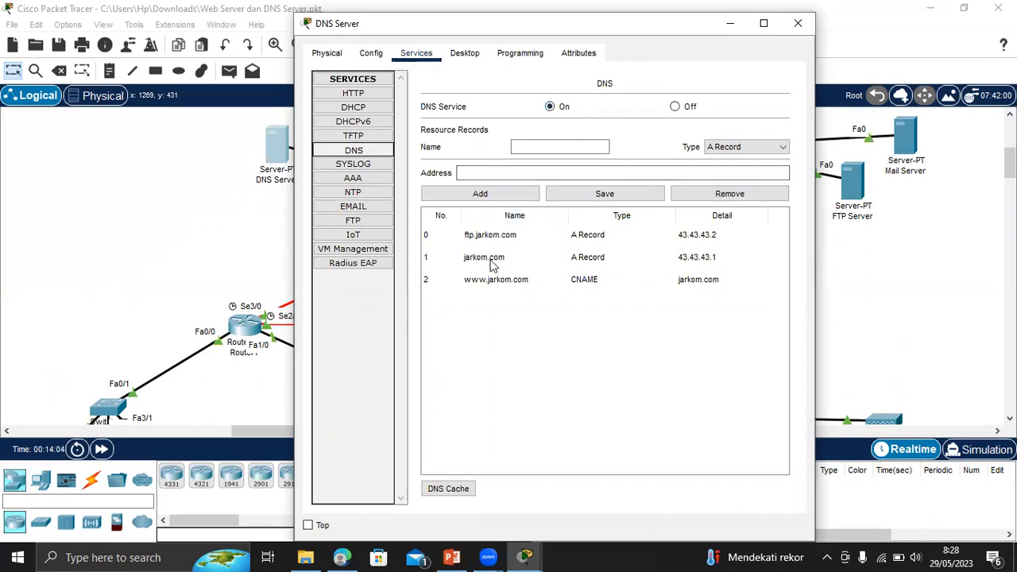
pyautogui.click(501, 235)
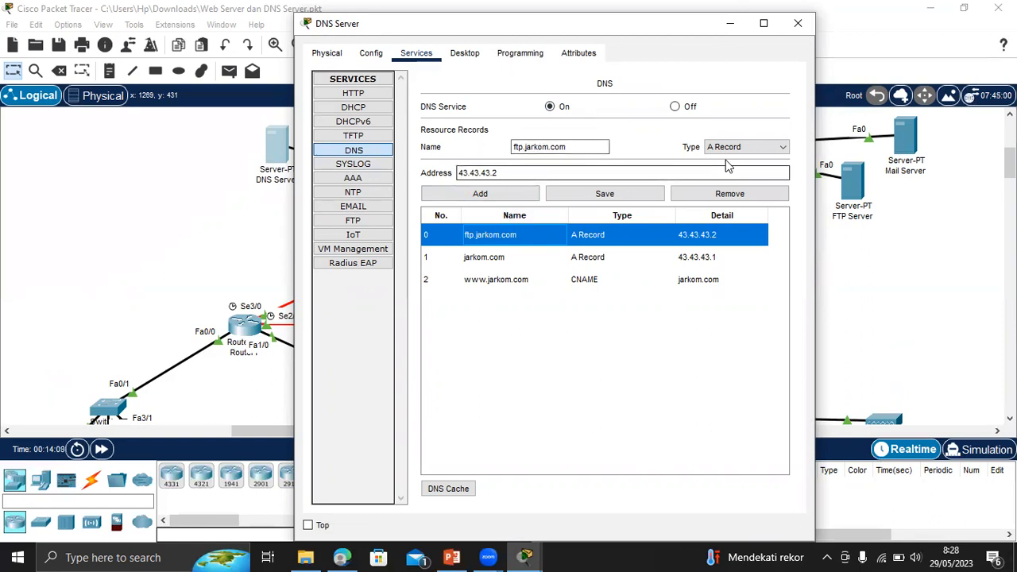
pyautogui.click(491, 177)
pyautogui.click(499, 261)
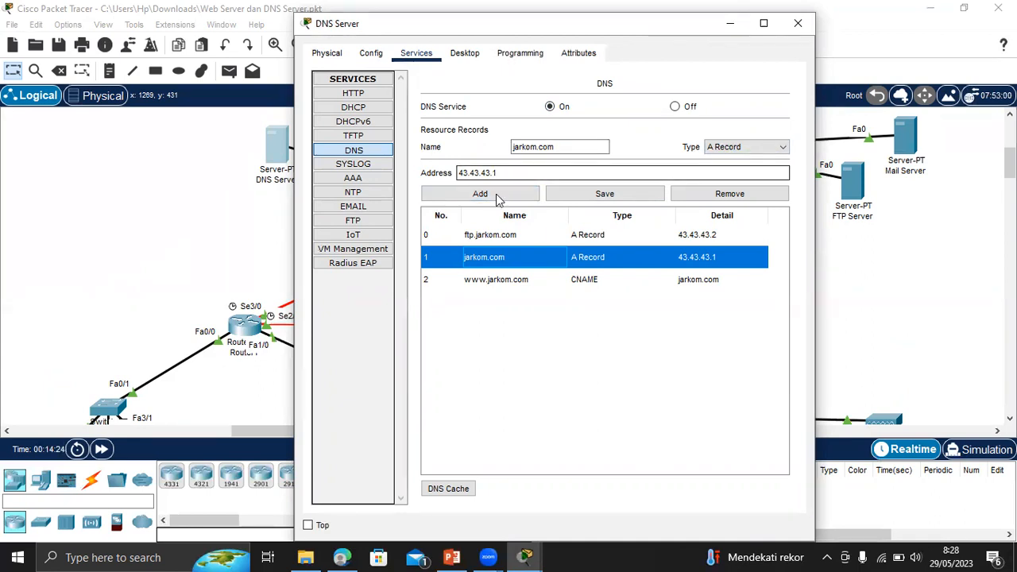
pyautogui.click(479, 287)
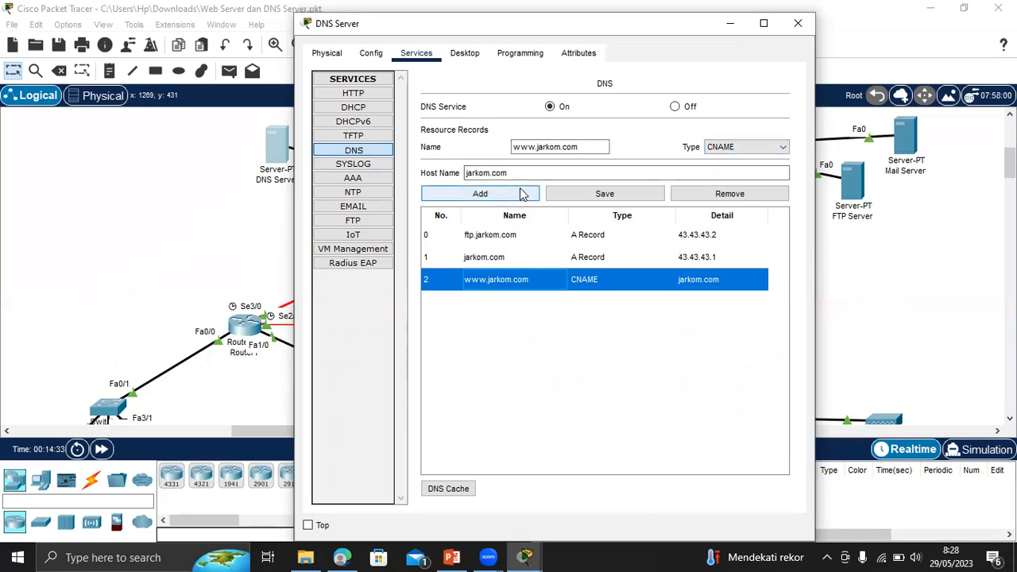
pyautogui.click(798, 23)
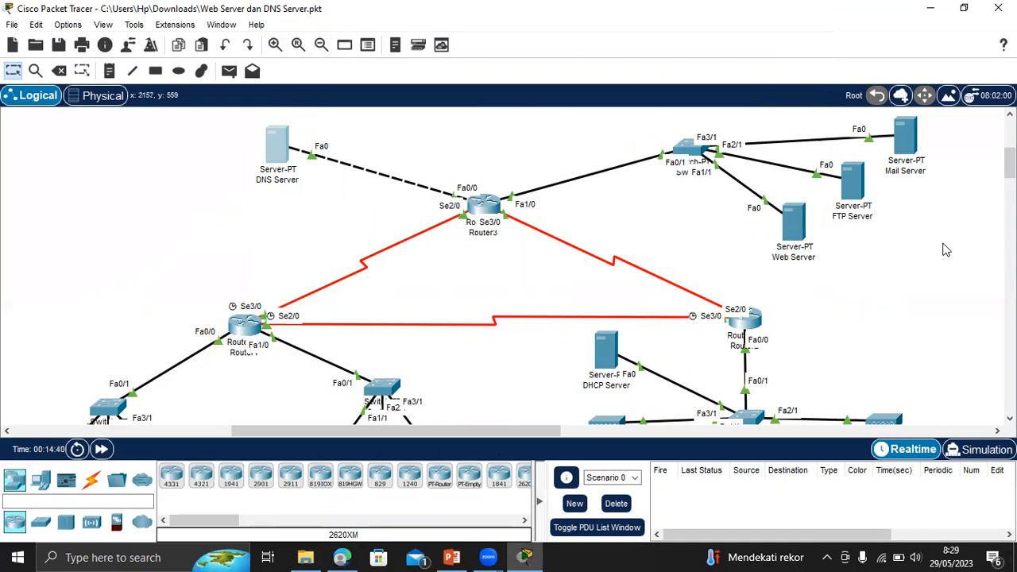
# Run nslookup for jarkom.com from PC1's command prompt.
pyautogui.scroll(-3, 1009, 167)
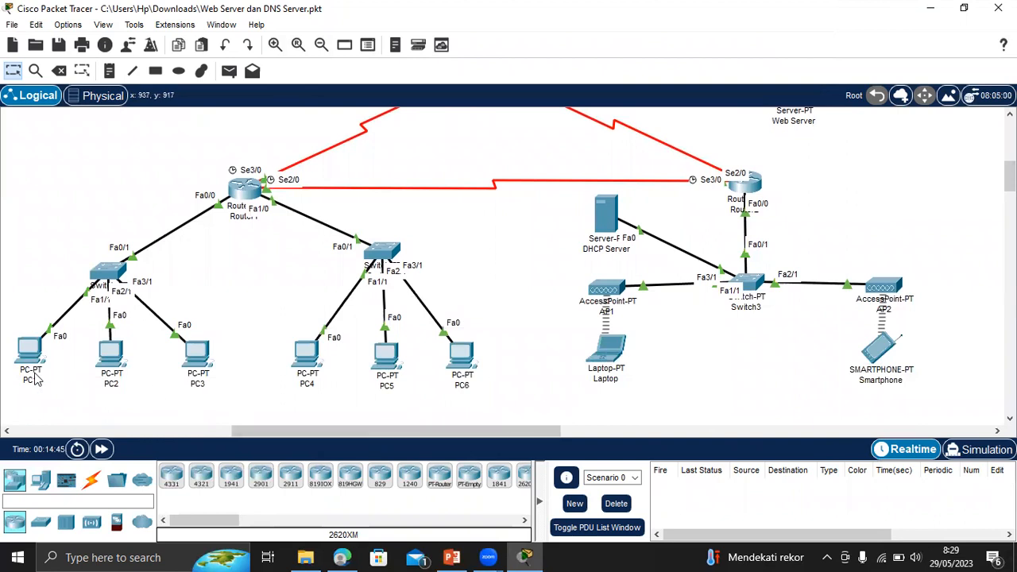
pyautogui.moveTo(35, 380)
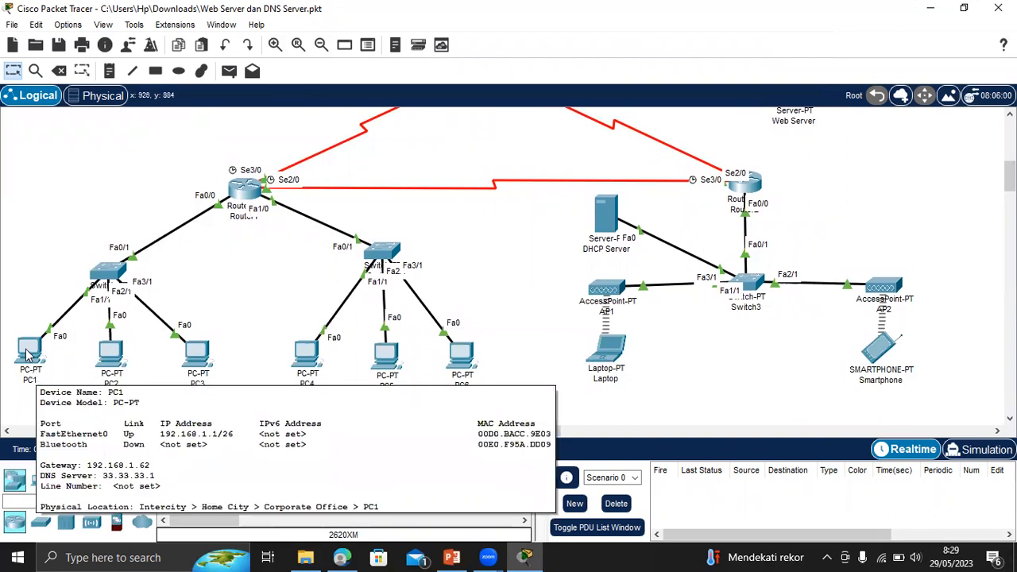
pyautogui.click(27, 355)
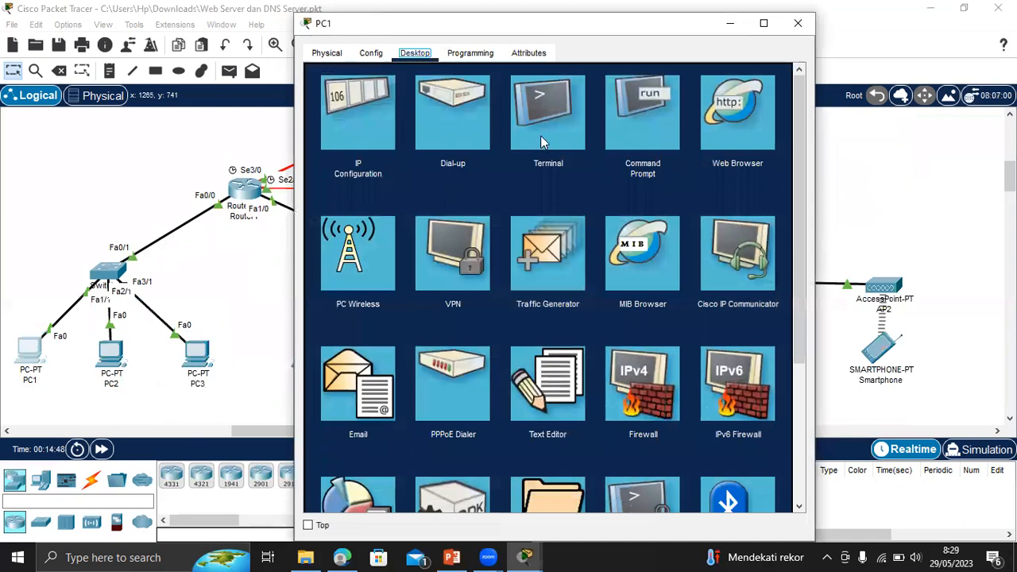
pyautogui.click(630, 116)
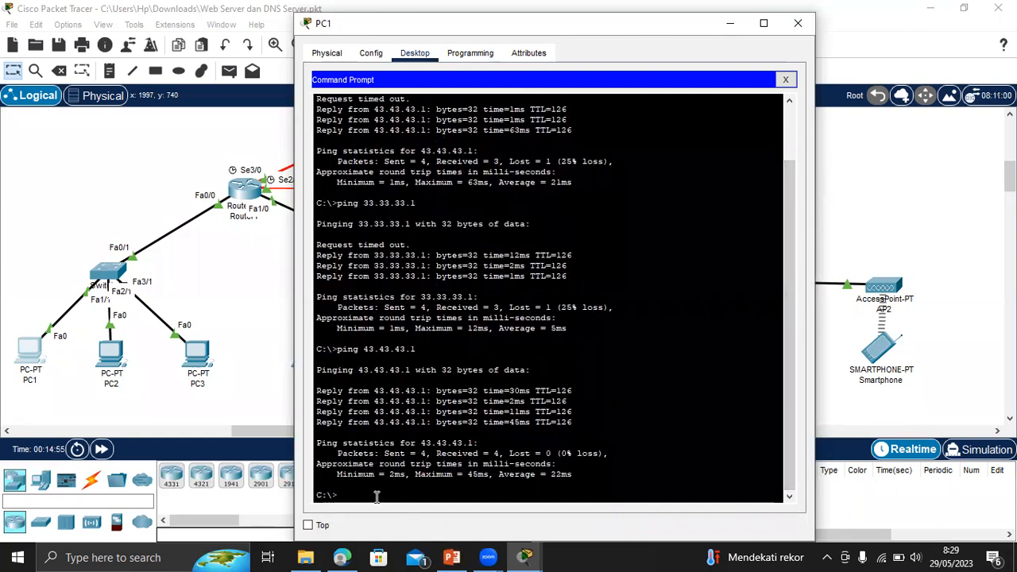
pyautogui.write('loo')
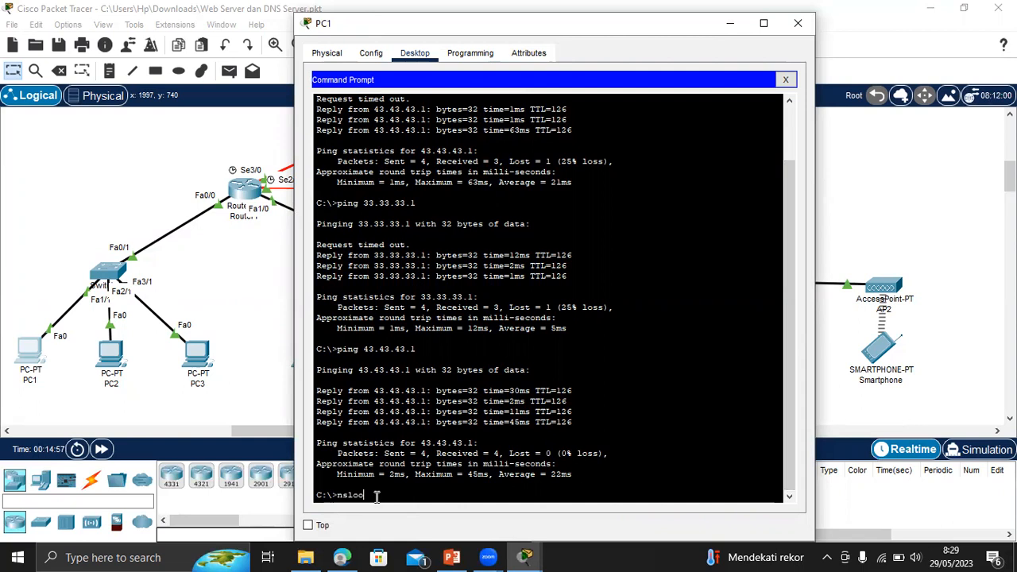
pyautogui.write('kup ja')
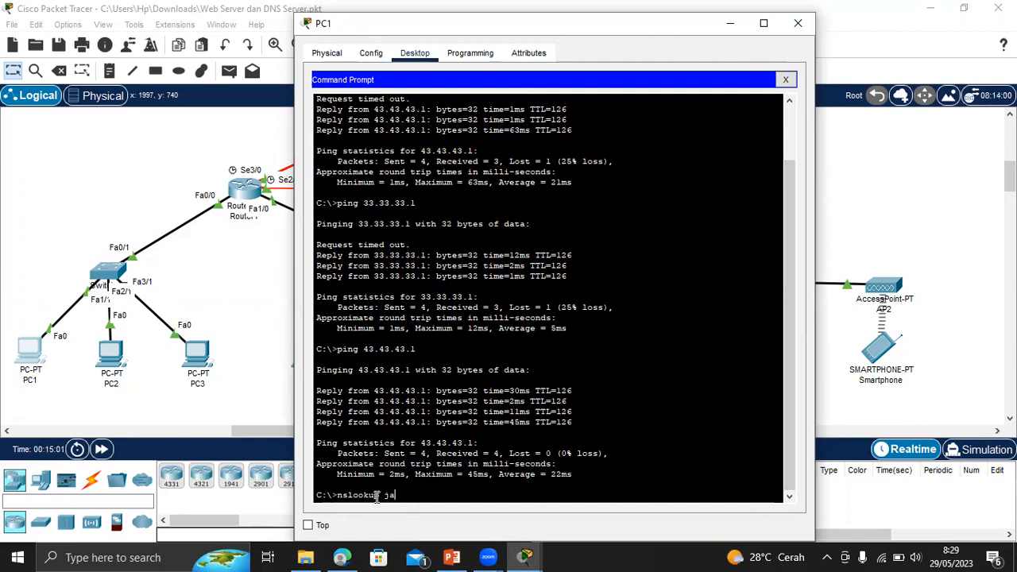
pyautogui.write('rkom.com')
pyautogui.press('Return')
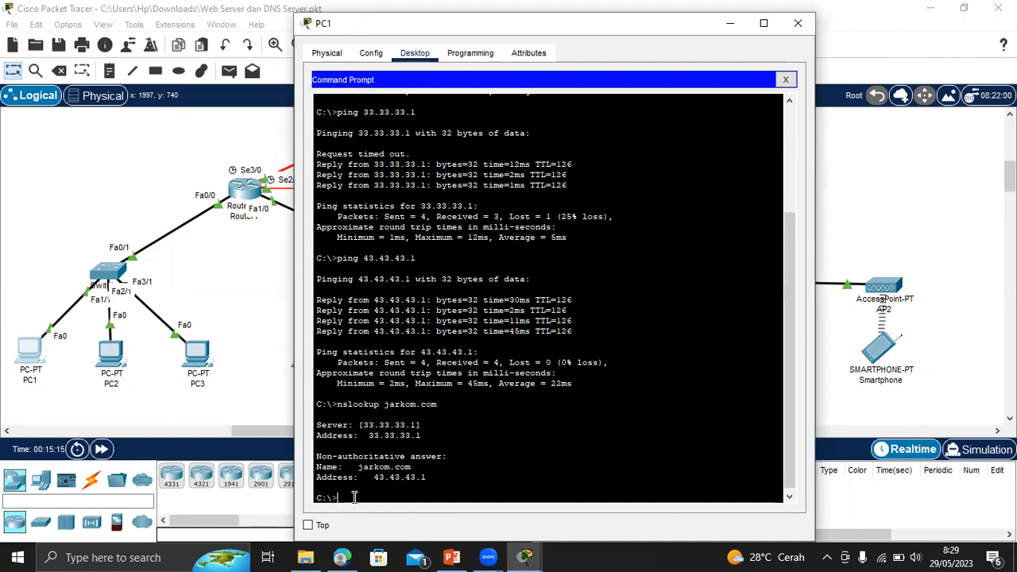
pyautogui.write('lookup')
pyautogui.write('jarkom.com')
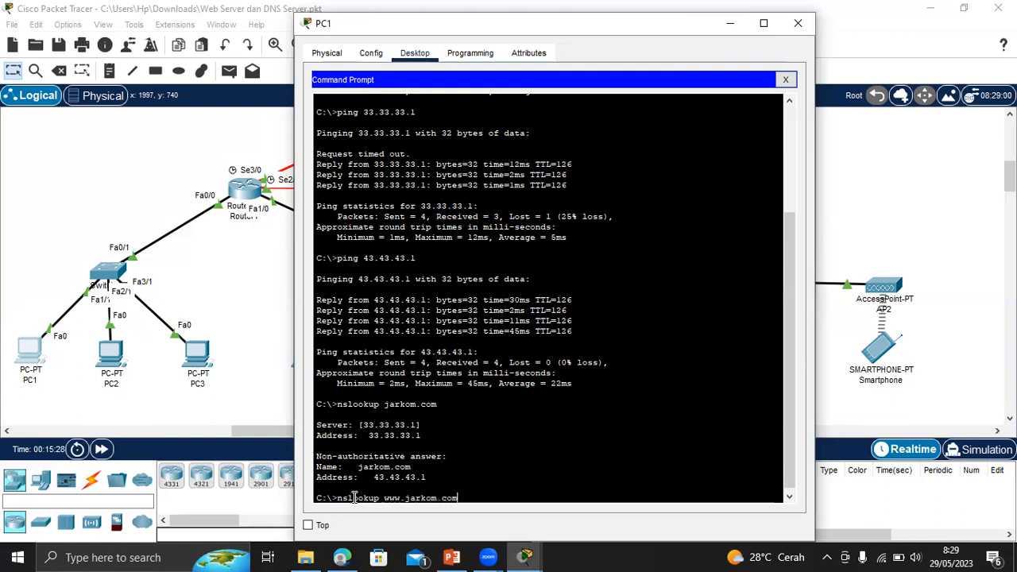
pyautogui.press('Return')
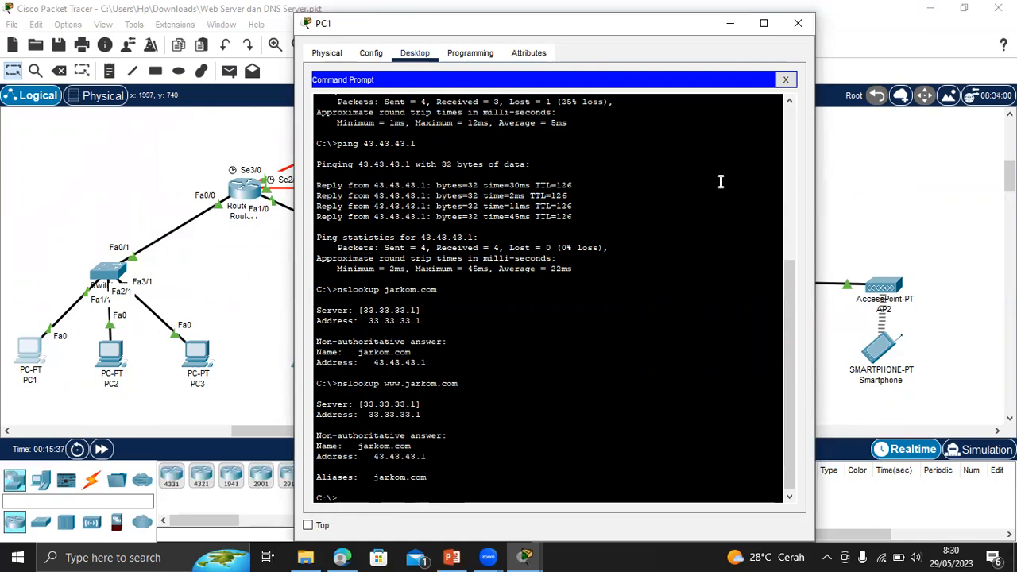
pyautogui.click(799, 24)
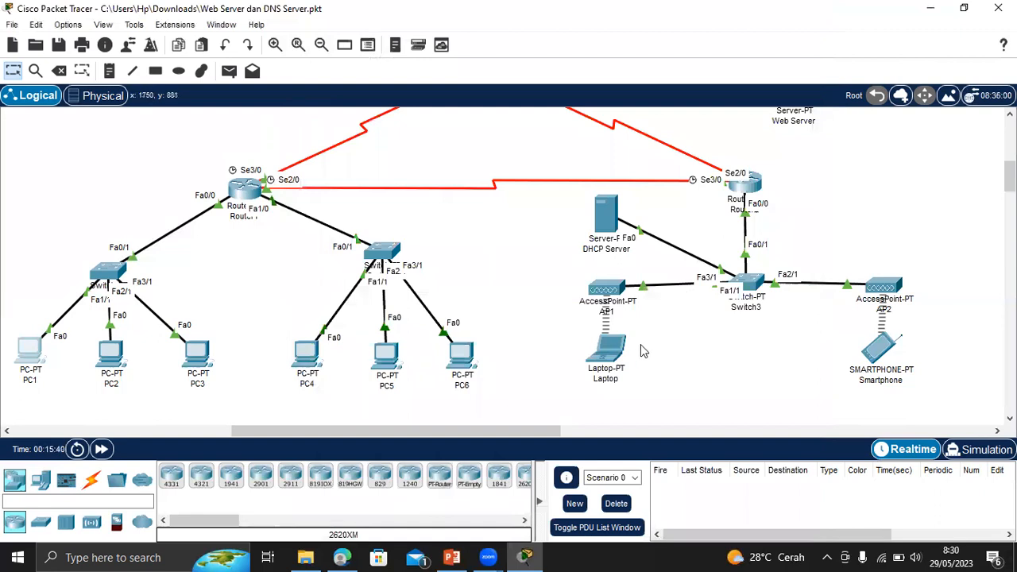
# Run nslookup for jarkom.com from the command prompt of the laptop connected to AP1.
pyautogui.click(613, 354)
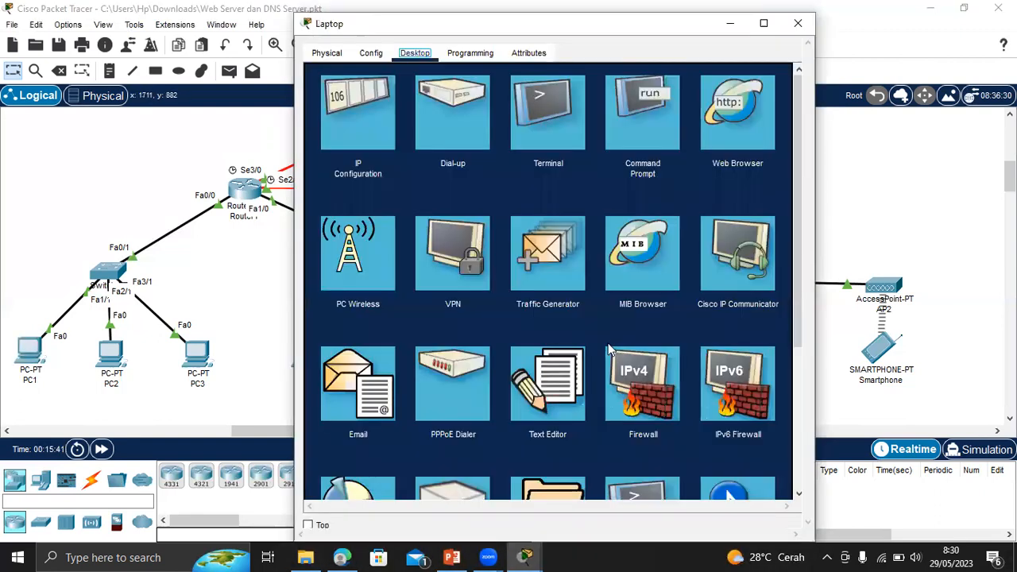
pyautogui.click(639, 124)
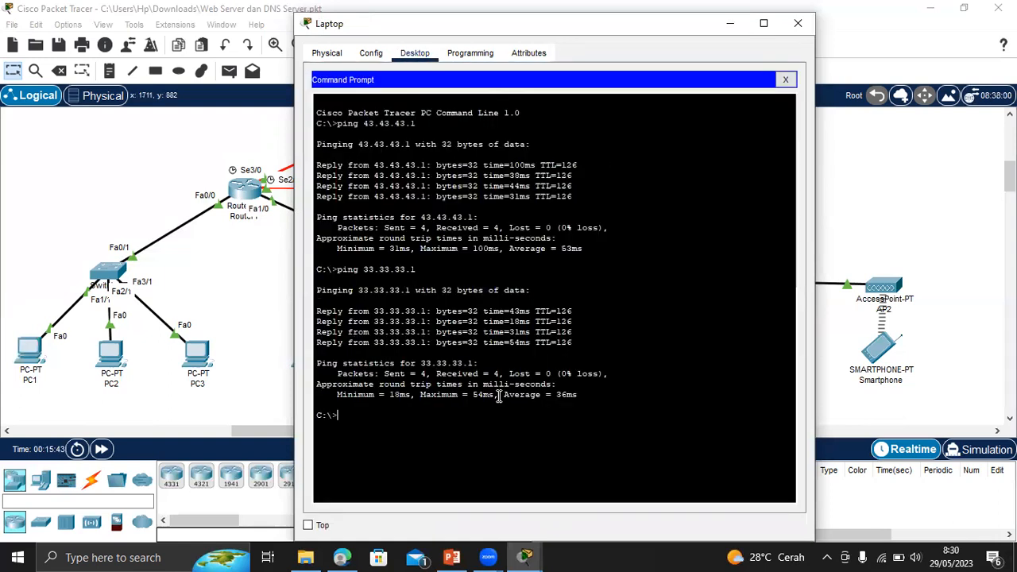
pyautogui.write('nsloou')
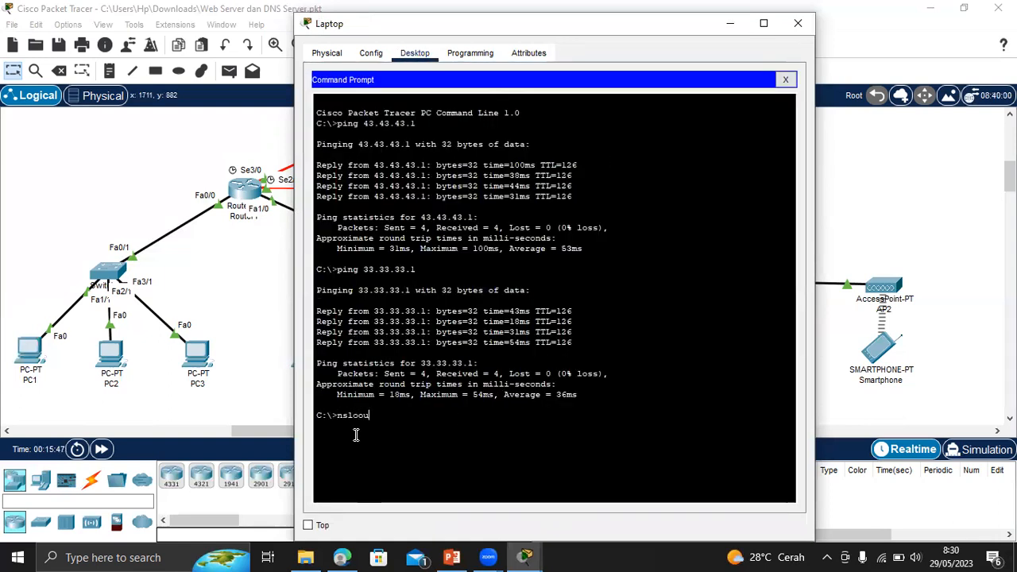
pyautogui.press('BackSpace')
pyautogui.write('kup jarkom.com')
pyautogui.press('Return')
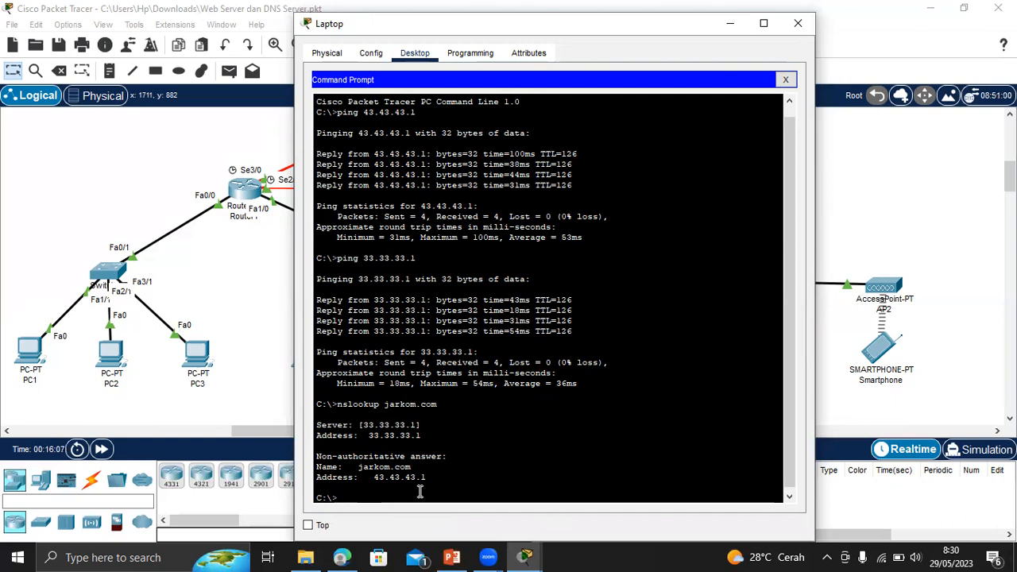
pyautogui.write('slookup www.jarkom.com')
pyautogui.press('Return')
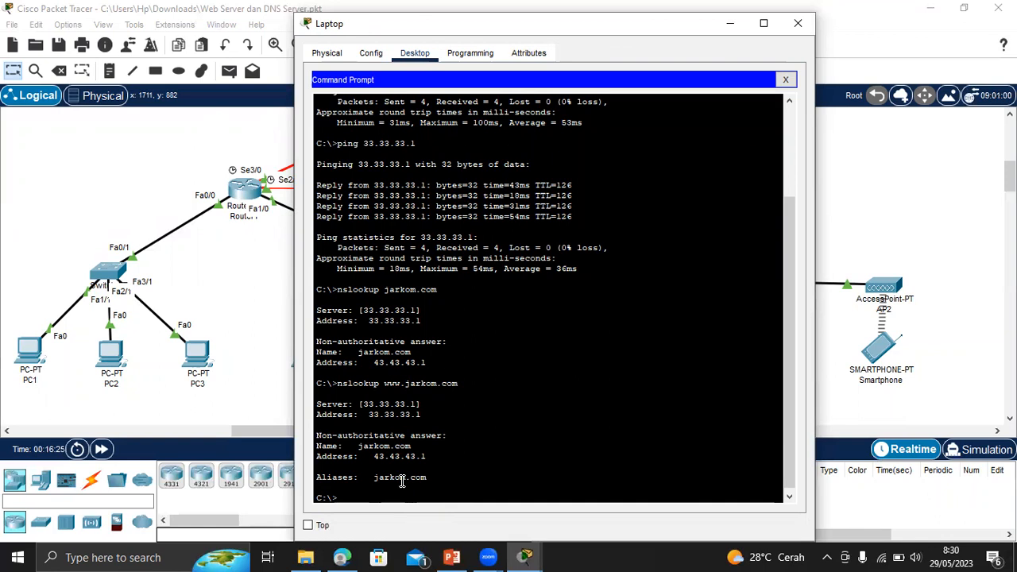
pyautogui.click(798, 23)
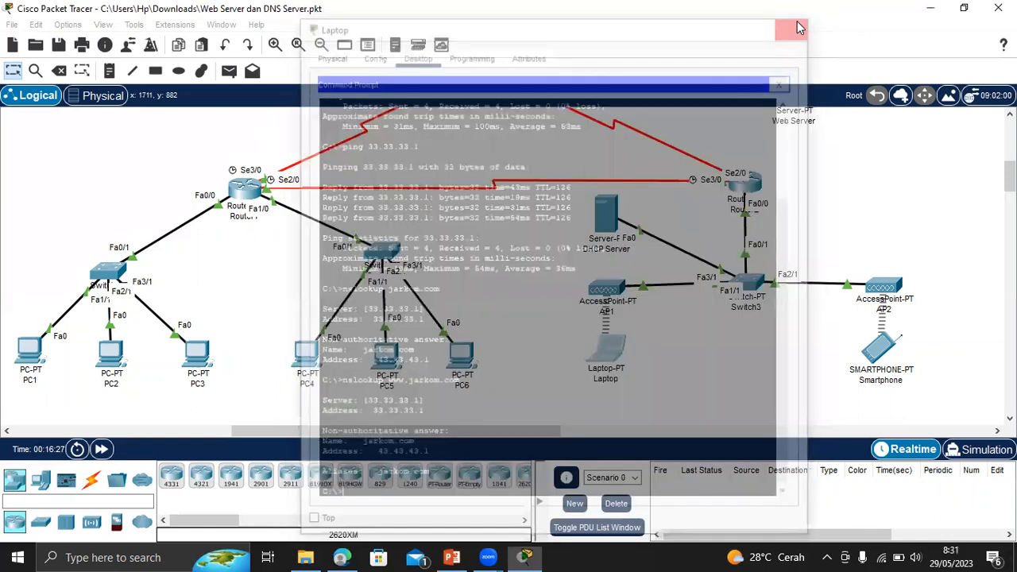
# Load the page jarkom.com in PC1's web browser.
pyautogui.click(30, 350)
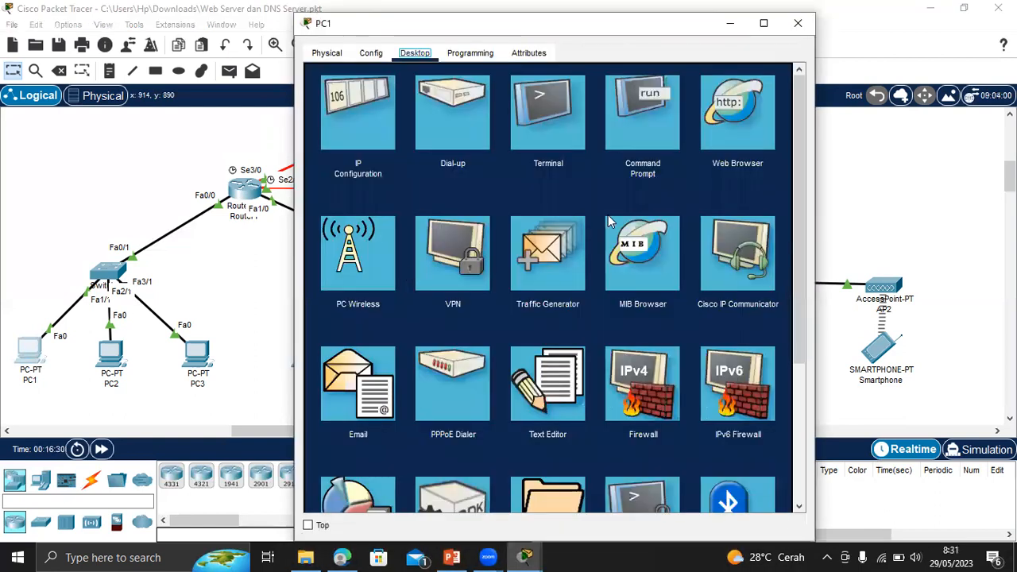
pyautogui.click(738, 127)
pyautogui.click(422, 95)
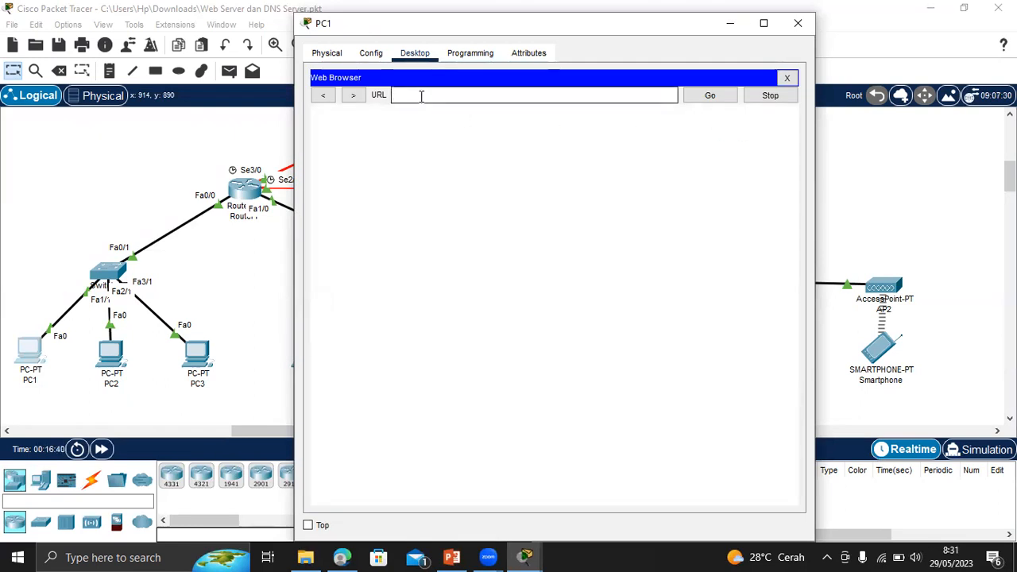
pyautogui.write('jar')
pyautogui.write('i')
pyautogui.write('ko')
pyautogui.press('BackSpace')
pyautogui.press('BackSpace')
pyautogui.press('BackSpace')
pyautogui.press('BackSpace')
pyautogui.write('m.com')
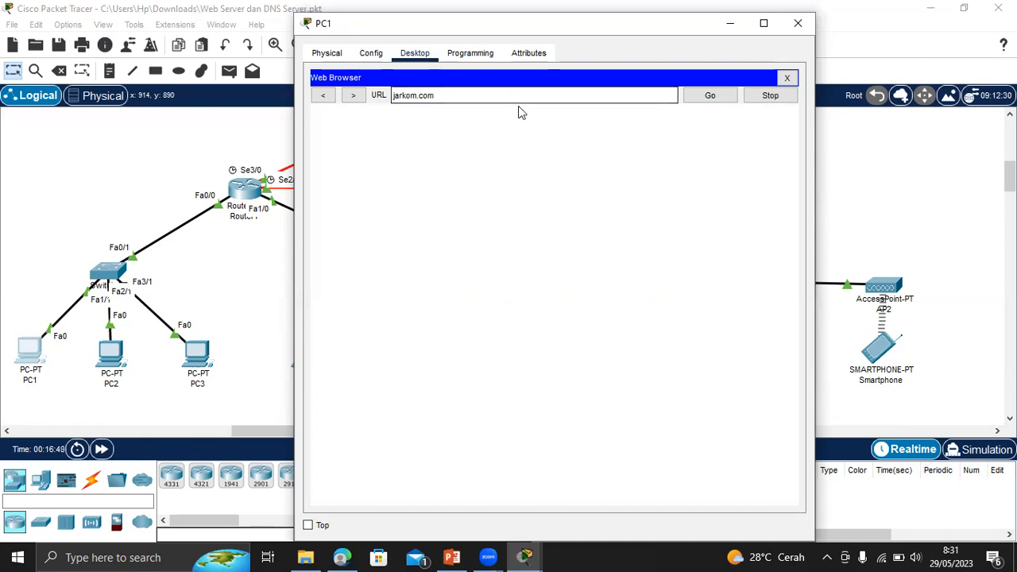
pyautogui.click(710, 94)
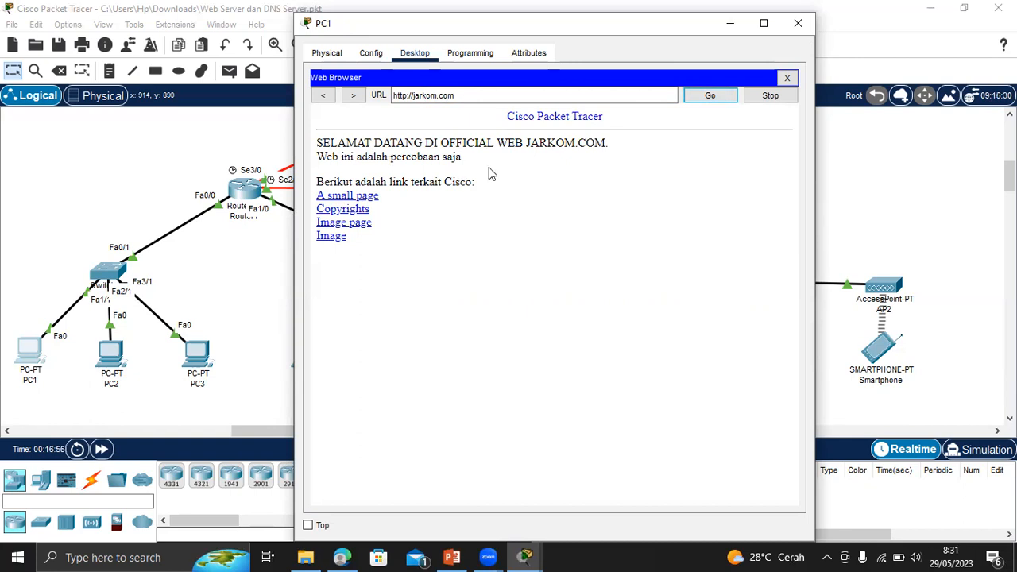
pyautogui.click(552, 95)
pyautogui.press('BackSpace')
pyautogui.press('BackSpace')
pyautogui.press('BackSpace')
pyautogui.press('BackSpace')
pyautogui.press('BackSpace')
pyautogui.press('BackSpace')
pyautogui.press('BackSpace')
pyautogui.press('BackSpace')
pyautogui.press('BackSpace')
pyautogui.press('BackSpace')
pyautogui.press('BackSpace')
pyautogui.press('BackSpace')
pyautogui.press('BackSpace')
pyautogui.press('BackSpace')
pyautogui.press('BackSpace')
pyautogui.press('BackSpace')
pyautogui.press('BackSpace')
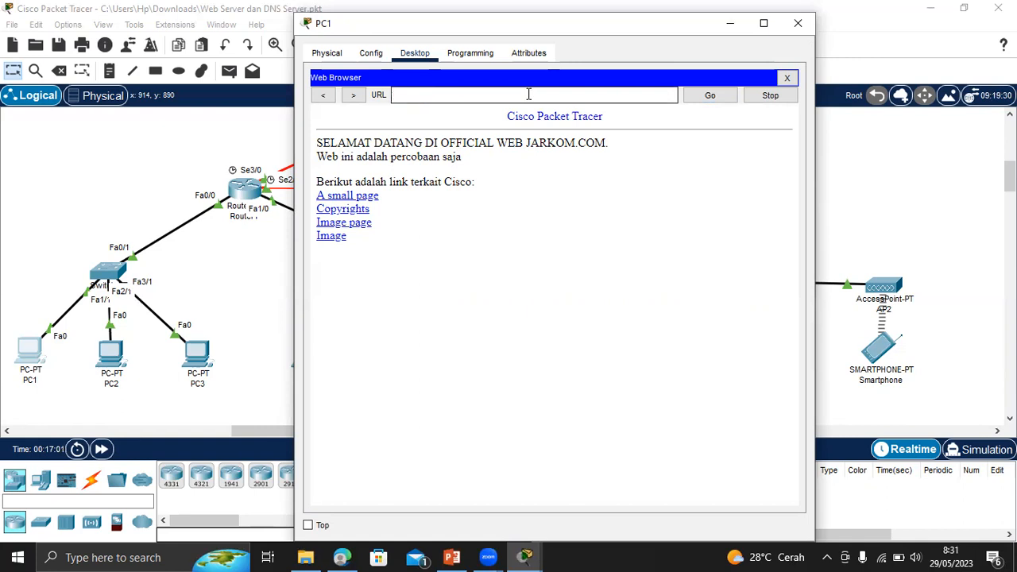
pyautogui.write('www.jarkom.com')
pyautogui.click(708, 95)
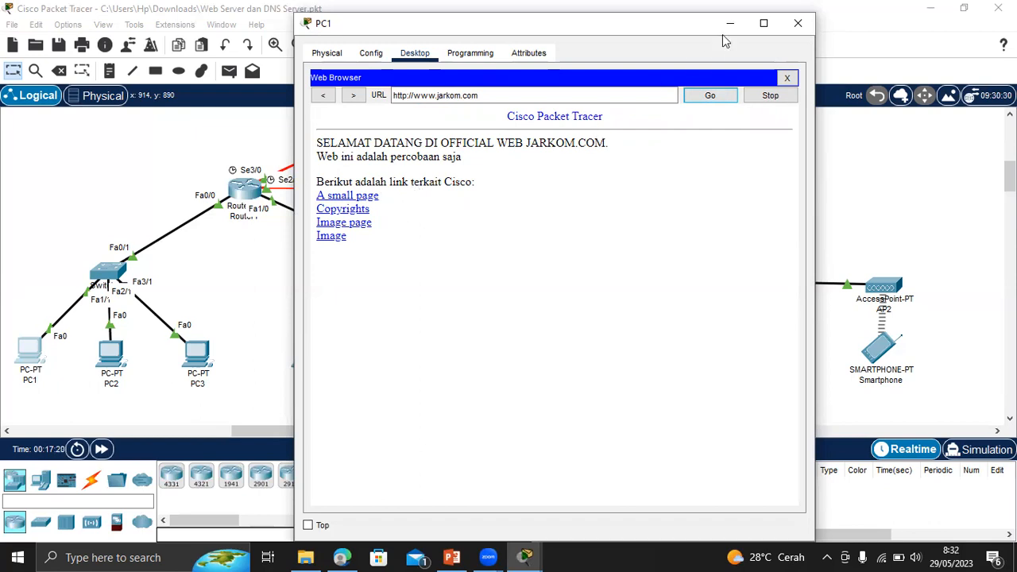
pyautogui.click(798, 23)
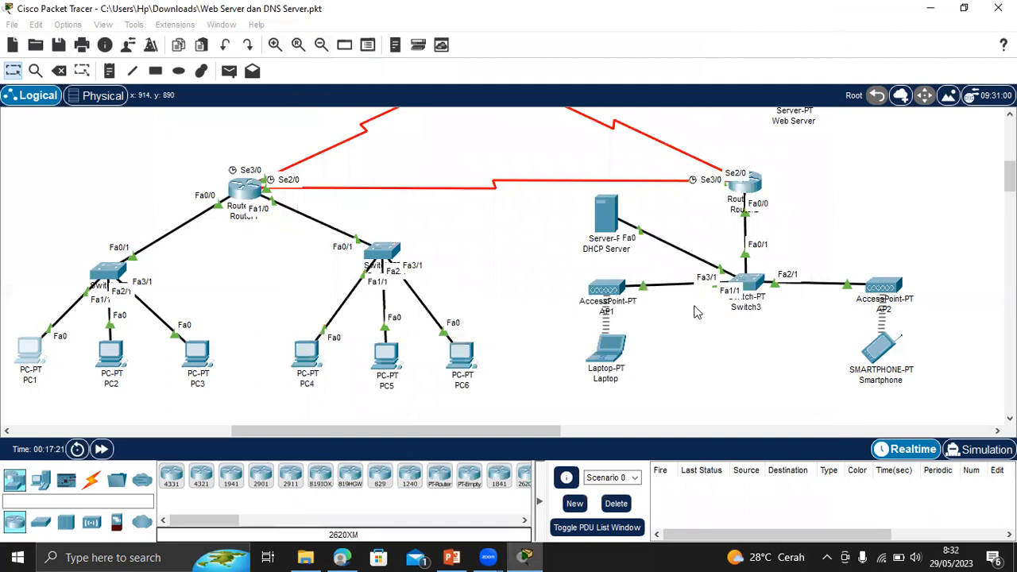
# Load the page jarkom.com in the web browser of the laptop connected to AP1.
pyautogui.click(619, 350)
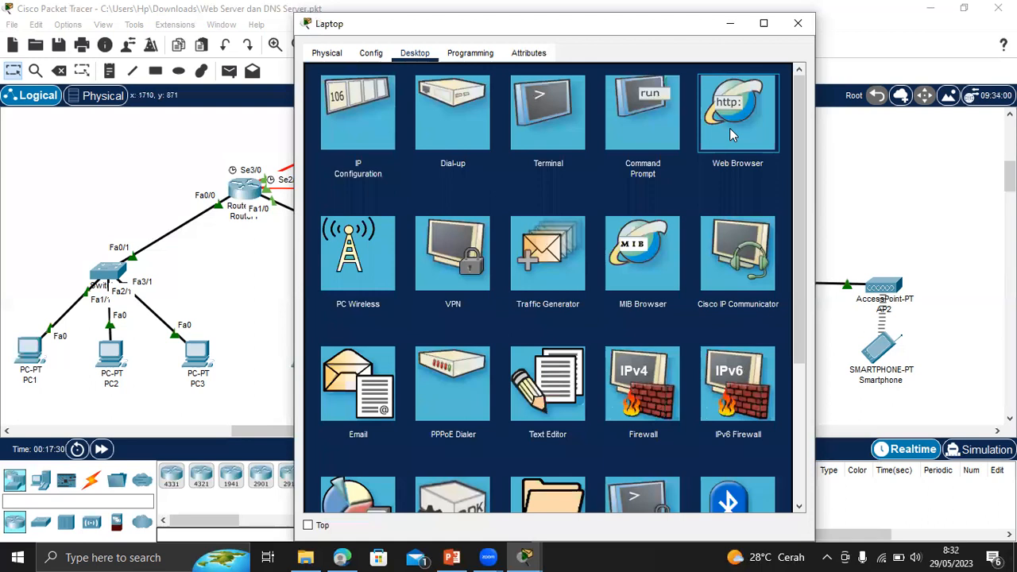
pyautogui.click(732, 131)
pyautogui.click(423, 93)
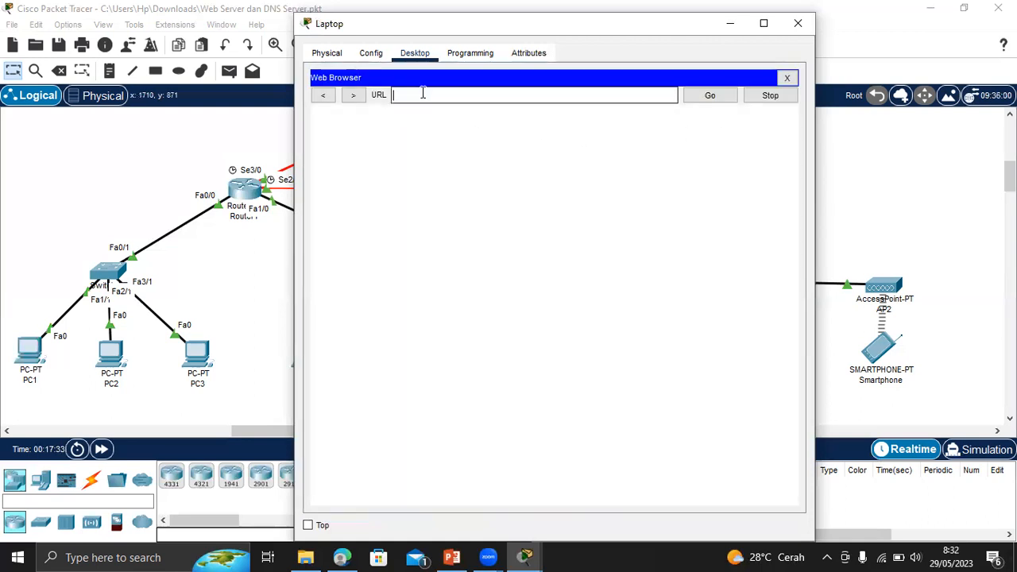
pyautogui.write('jarkom.com')
pyautogui.click(711, 96)
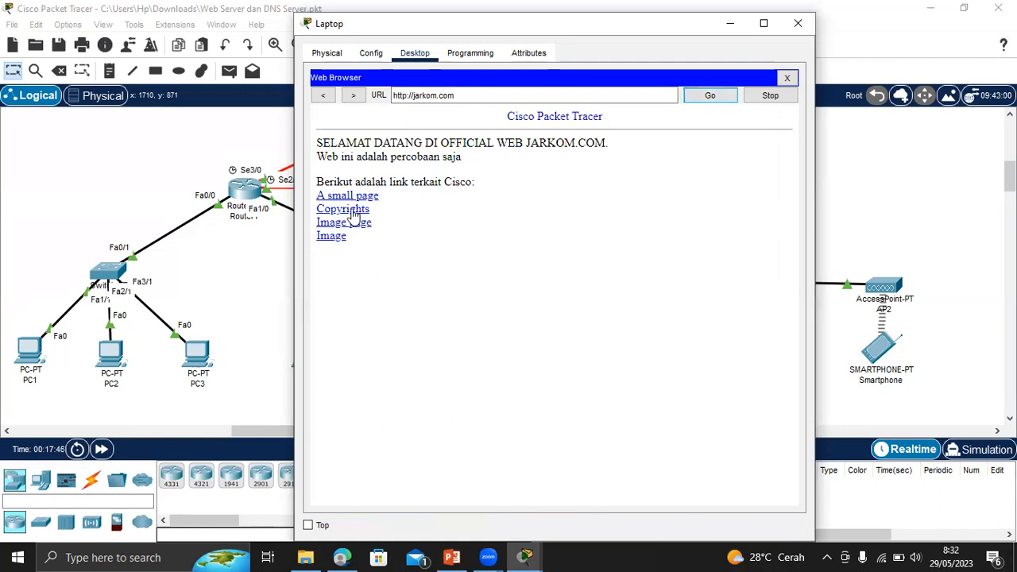
pyautogui.click(606, 94)
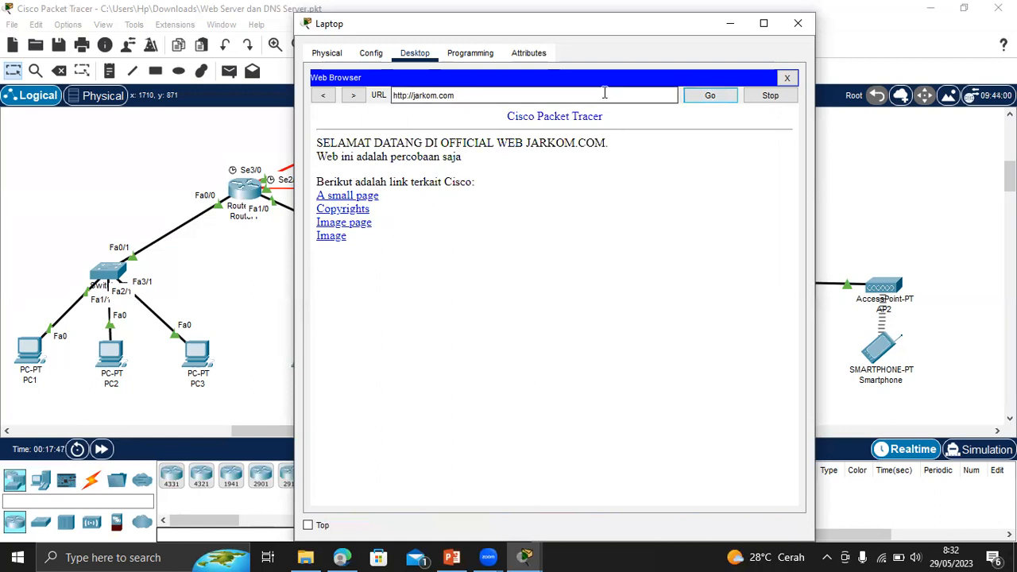
pyautogui.press('BackSpace')
pyautogui.press('BackSpace')
pyautogui.press('BackSpace')
pyautogui.press('BackSpace')
pyautogui.press('BackSpace')
pyautogui.press('BackSpace')
pyautogui.press('BackSpace')
pyautogui.press('BackSpace')
pyautogui.press('BackSpace')
pyautogui.press('BackSpace')
pyautogui.press('BackSpace')
pyautogui.press('BackSpace')
pyautogui.press('BackSpace')
pyautogui.press('BackSpace')
pyautogui.press('BackSpace')
pyautogui.press('BackSpace')
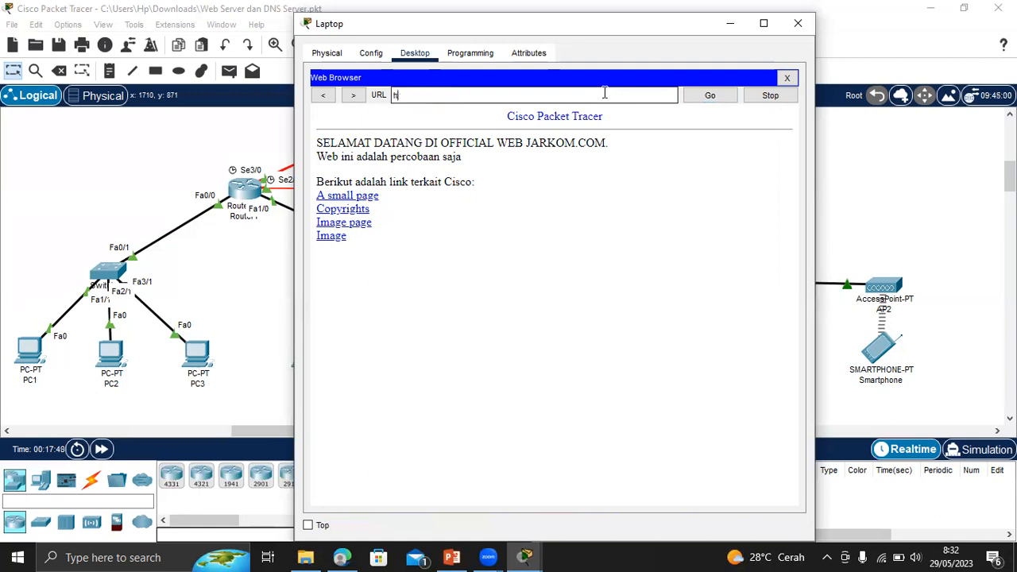
pyautogui.write('www.jarkom.com')
pyautogui.click(711, 98)
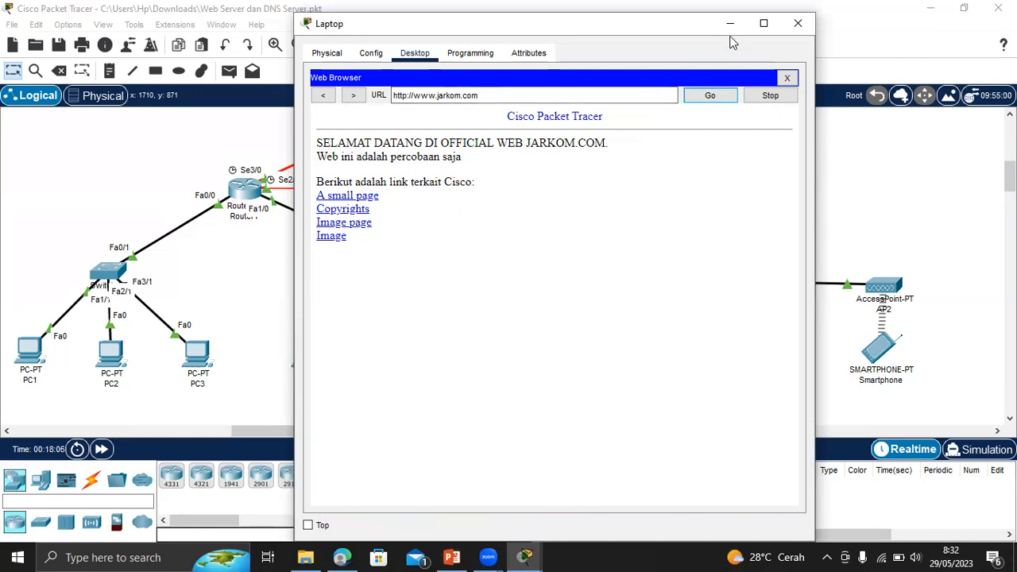
pyautogui.click(797, 23)
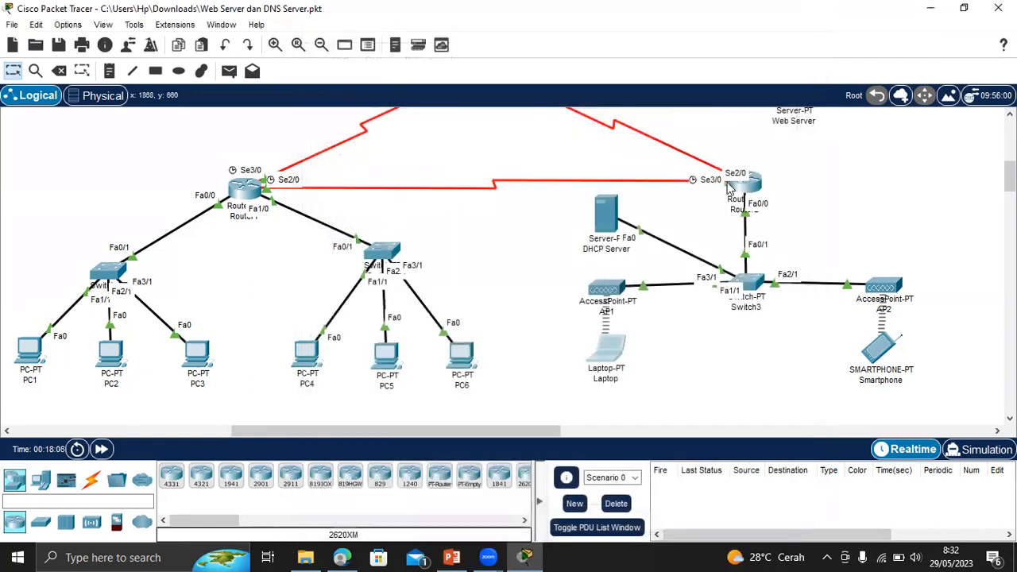
# Run nslookup for ftp.jarkom.com in PC1's command prompt and close the PC1 window.
pyautogui.moveTo(730, 186)
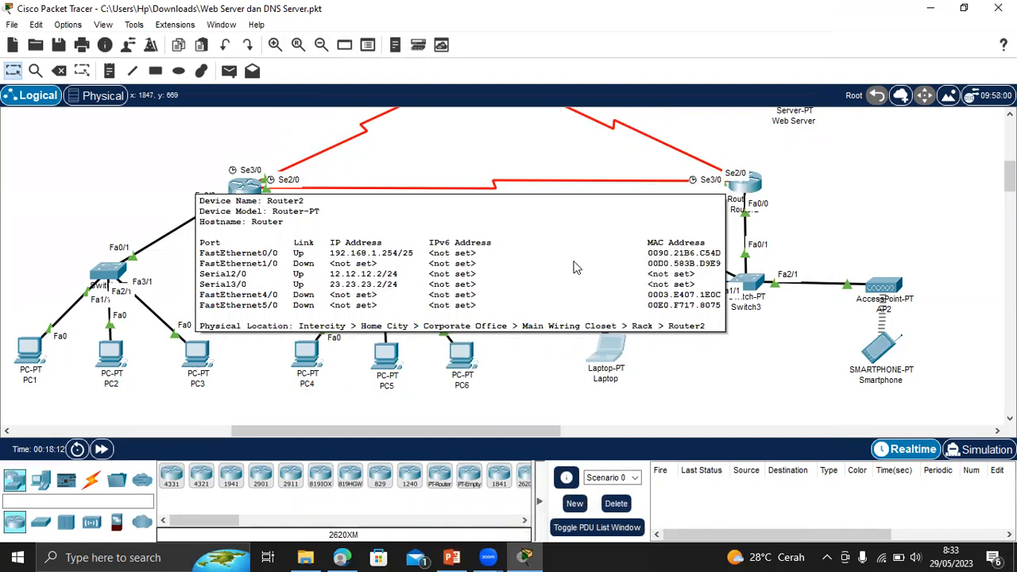
pyautogui.click(32, 355)
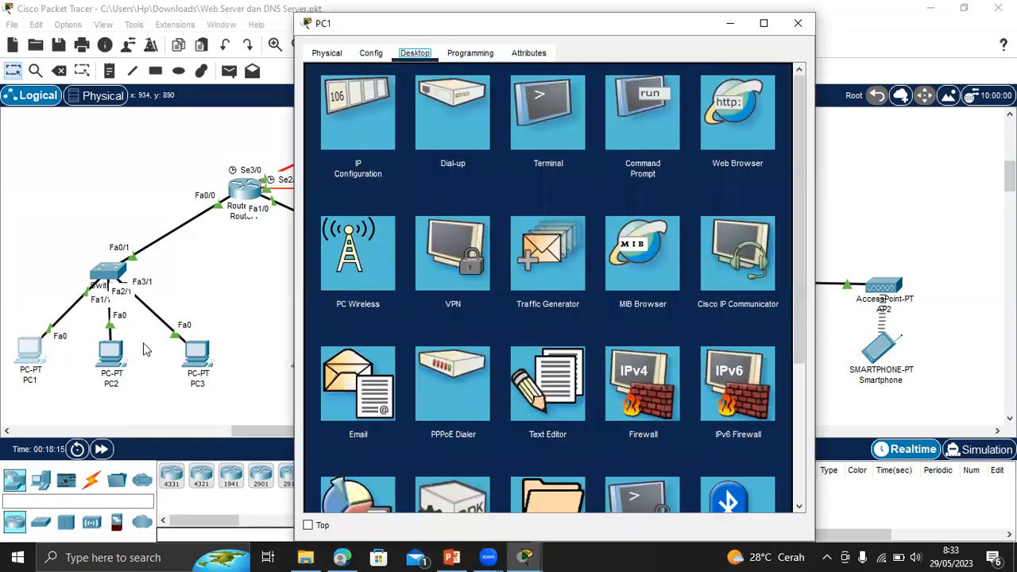
pyautogui.click(625, 118)
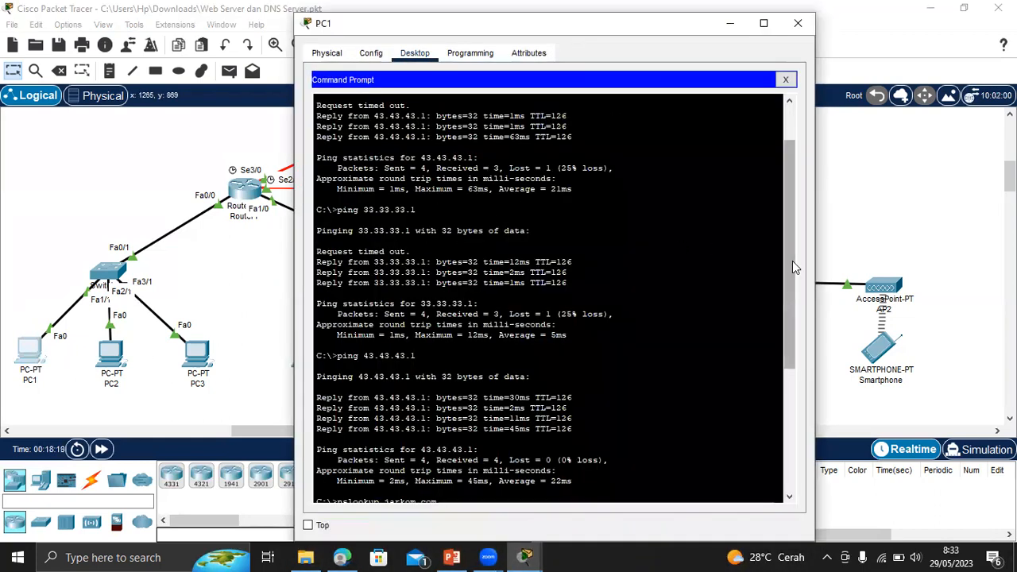
pyautogui.scroll(-1, 787, 338)
pyautogui.scroll(-6, 787, 342)
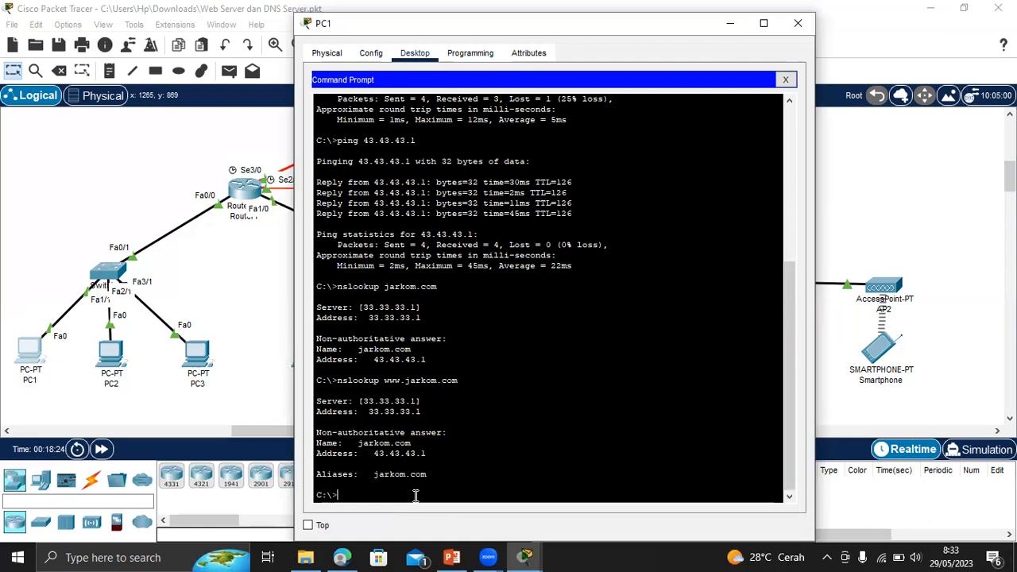
pyautogui.write('nslookup ftp.jarkom.com')
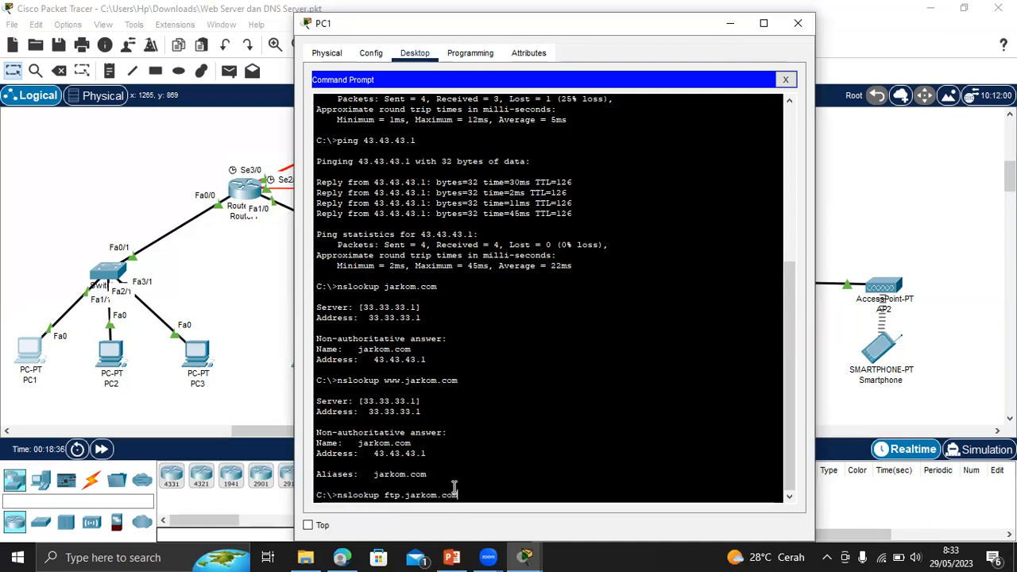
pyautogui.press('Return')
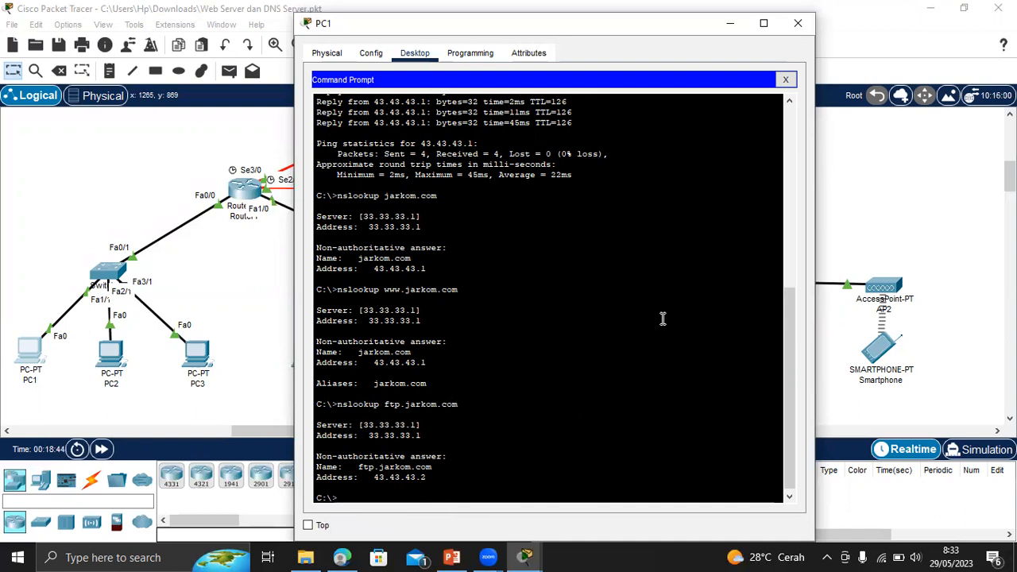
pyautogui.click(794, 27)
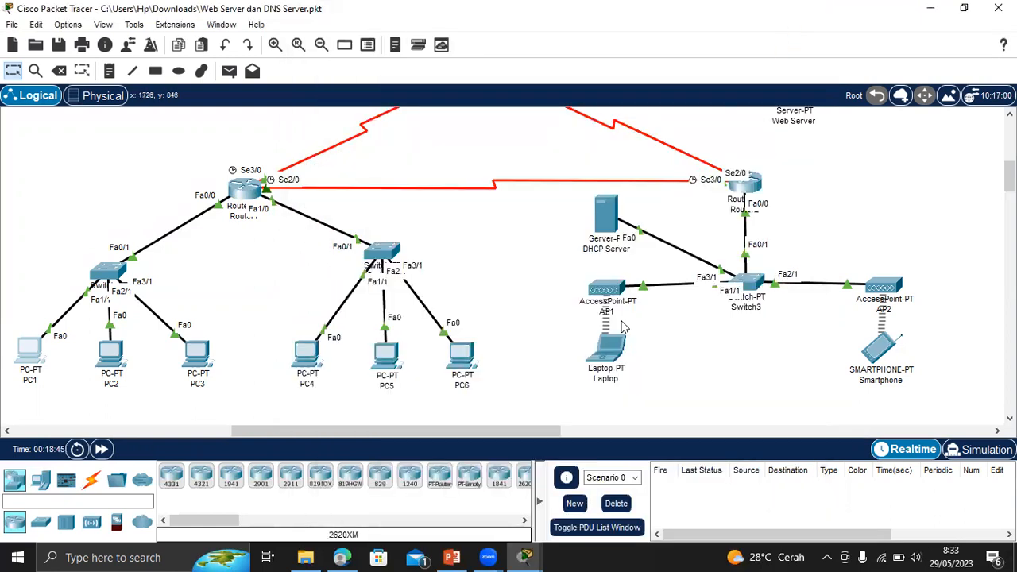
# Run nslookup for ftp.jarkom.com in the command prompt of the laptop connected to AP1 and close its window.
pyautogui.click(611, 341)
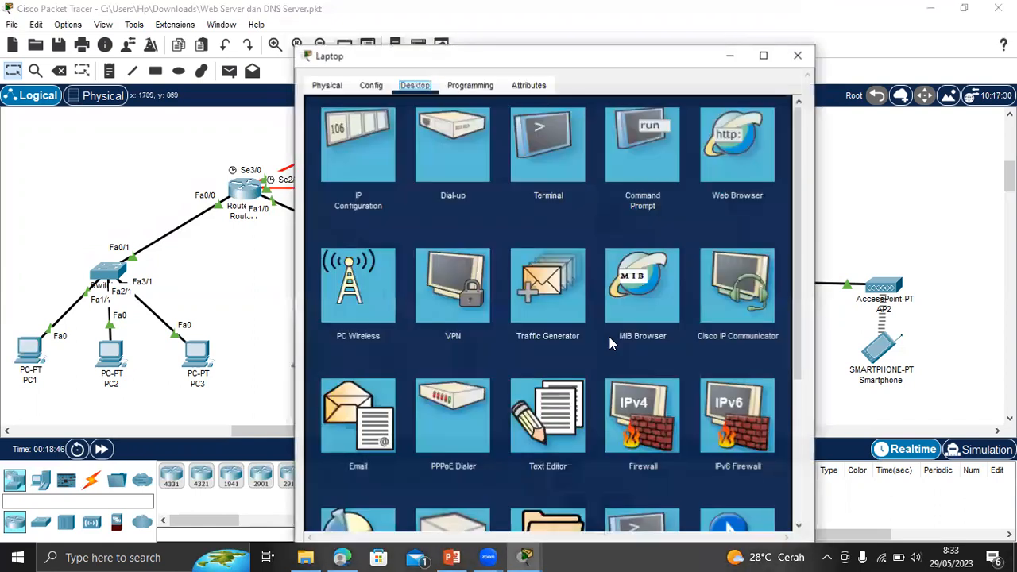
pyautogui.click(634, 124)
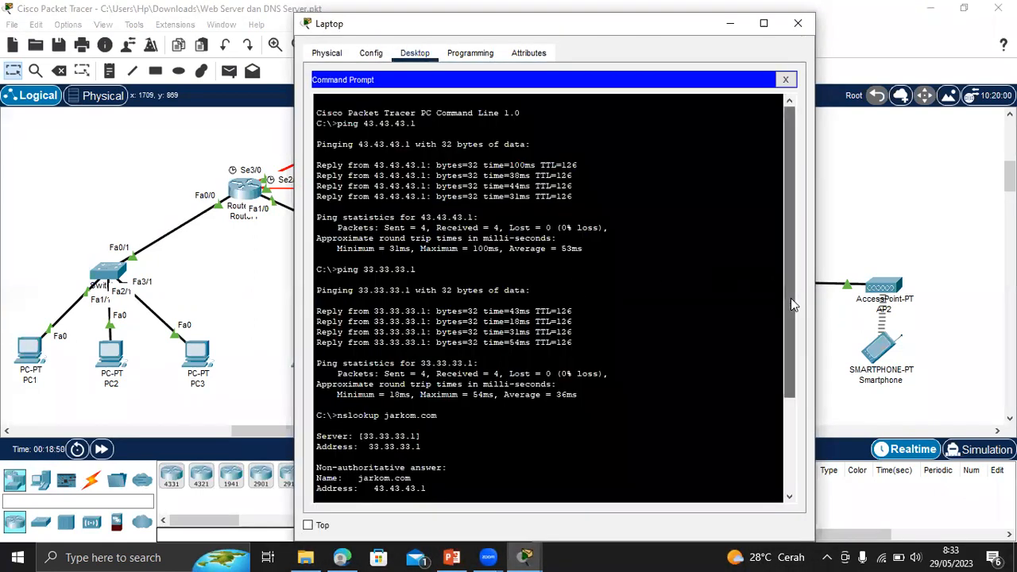
pyautogui.scroll(-5, 791, 298)
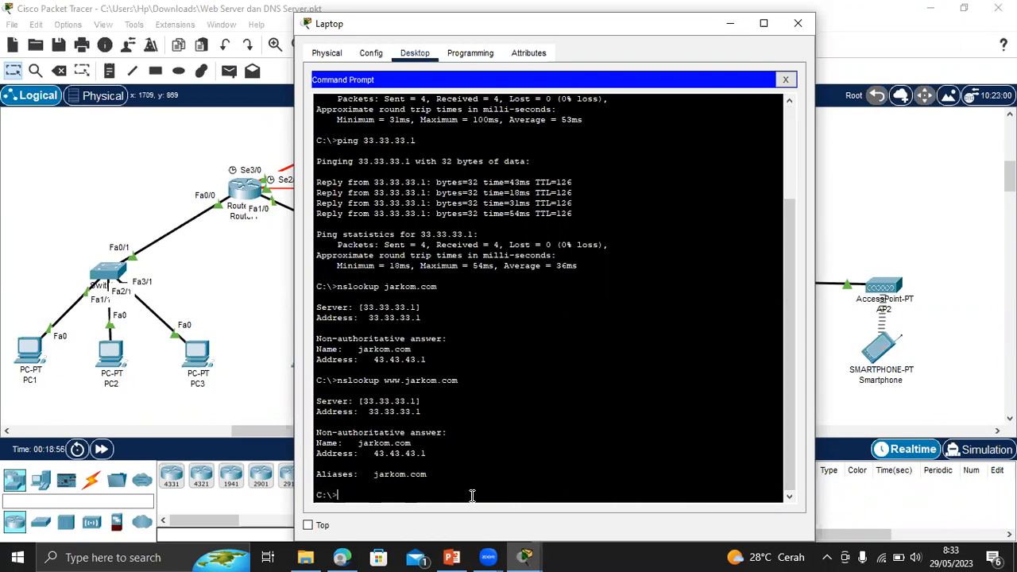
pyautogui.write('nslookup ftp.jarkom')
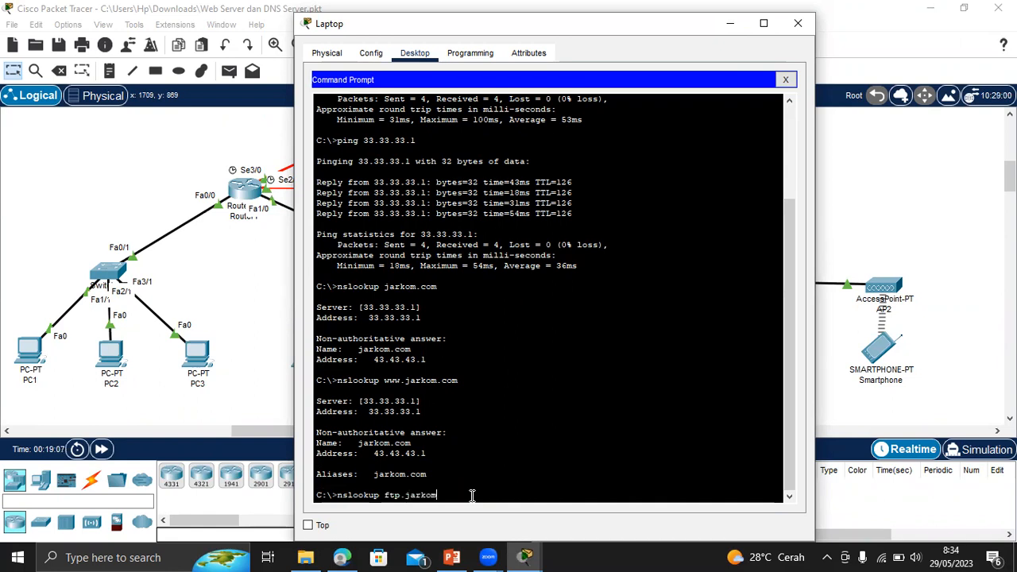
pyautogui.write('.com')
pyautogui.press('Return')
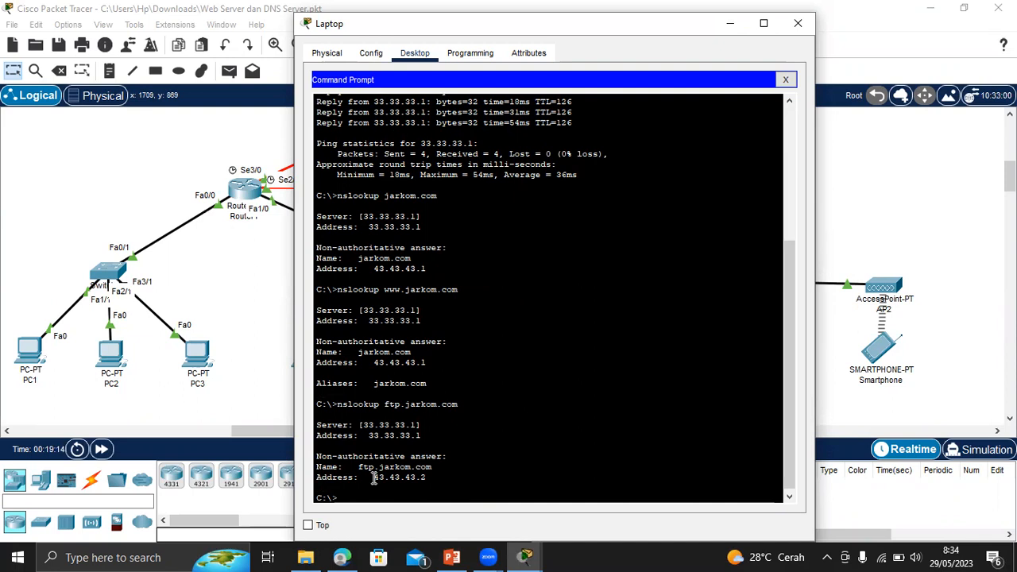
pyautogui.click(786, 33)
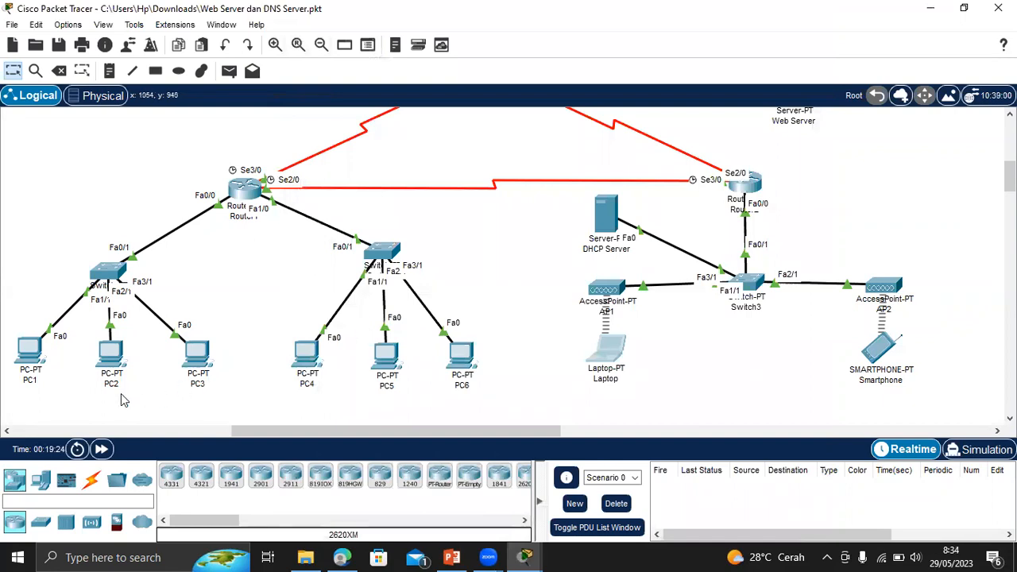
# Connect from PC1's command prompt to ftp.jarkom.com over FTP, log in as coba with the account password, and close the PC1 window.
pyautogui.click(26, 352)
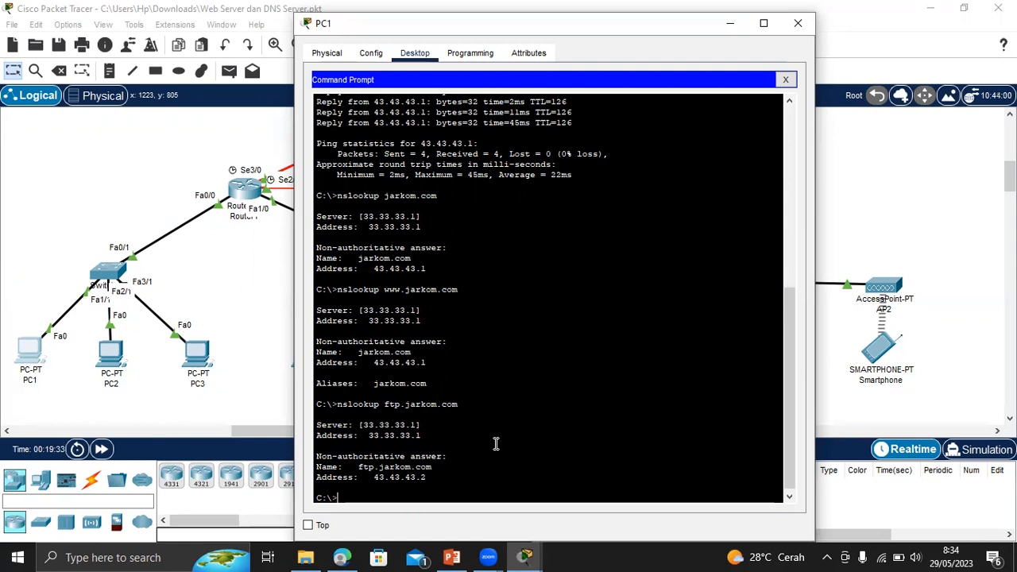
pyautogui.write('ftp ftp.jarkom.com')
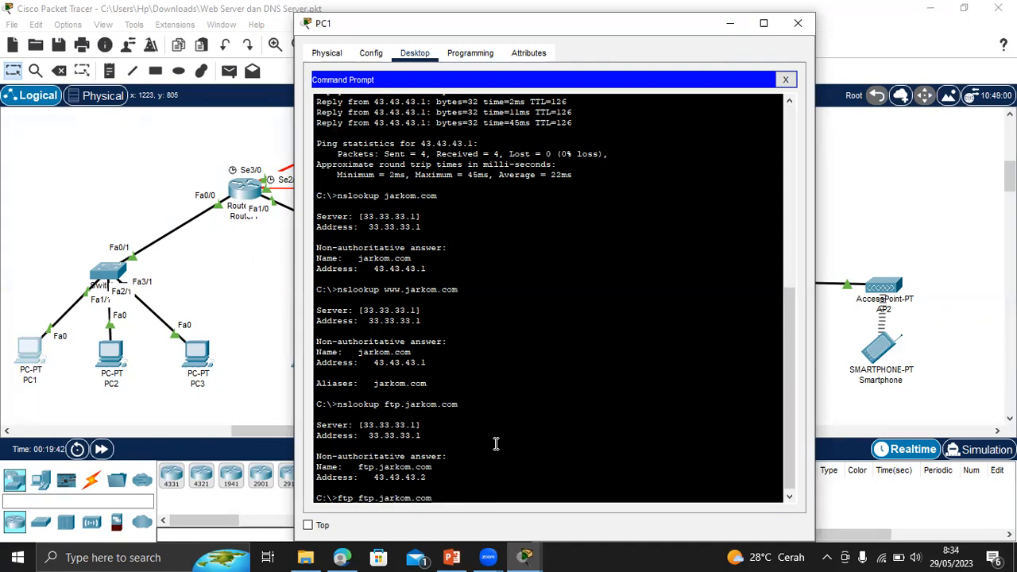
pyautogui.press('Return')
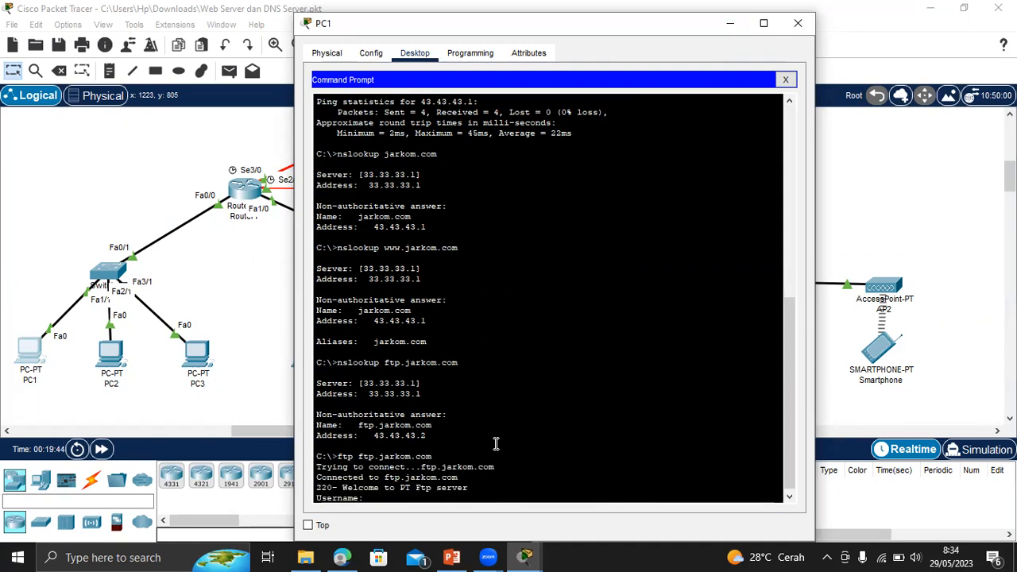
pyautogui.write('coba')
pyautogui.press('Return')
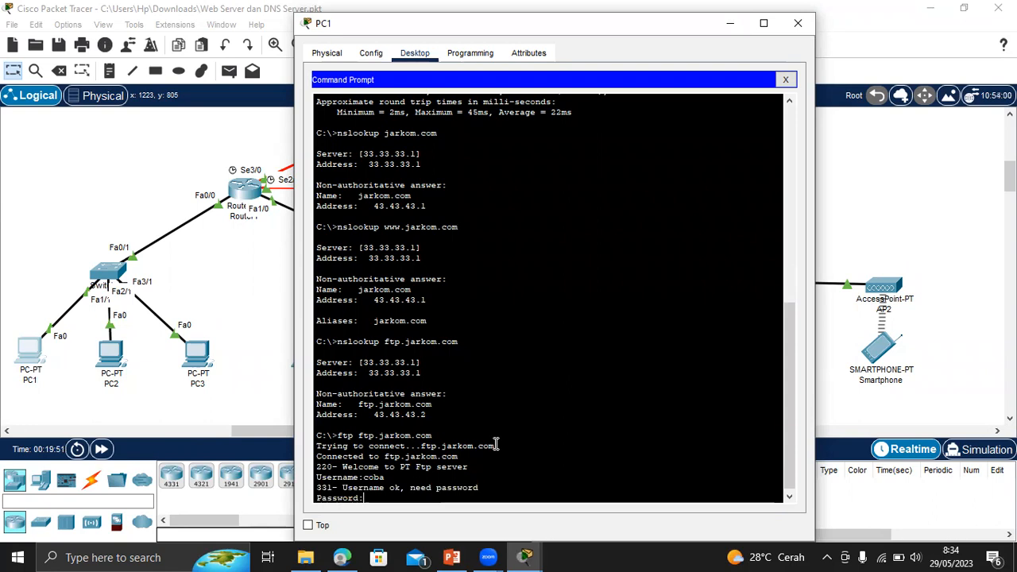
pyautogui.press('Return')
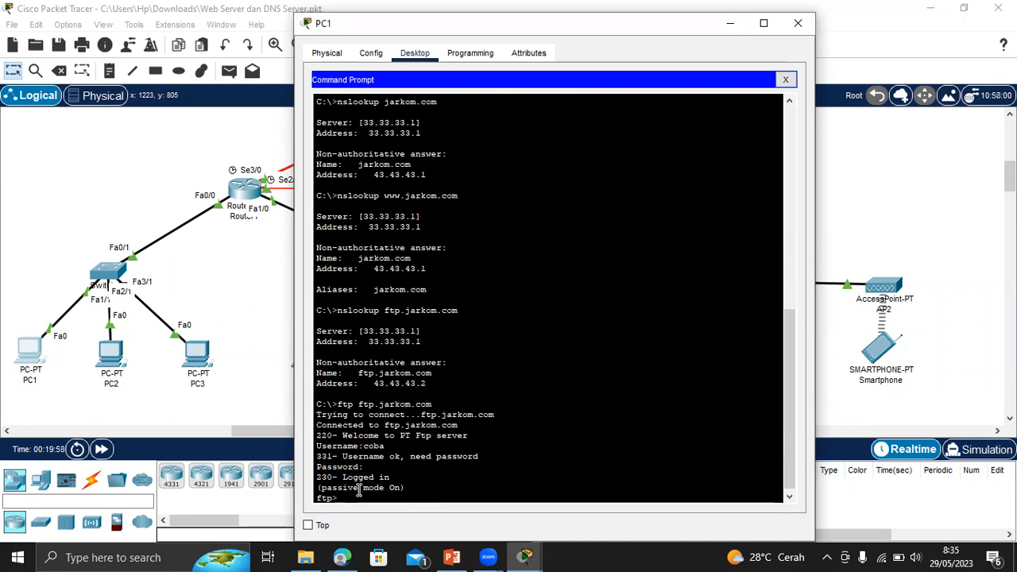
pyautogui.click(799, 28)
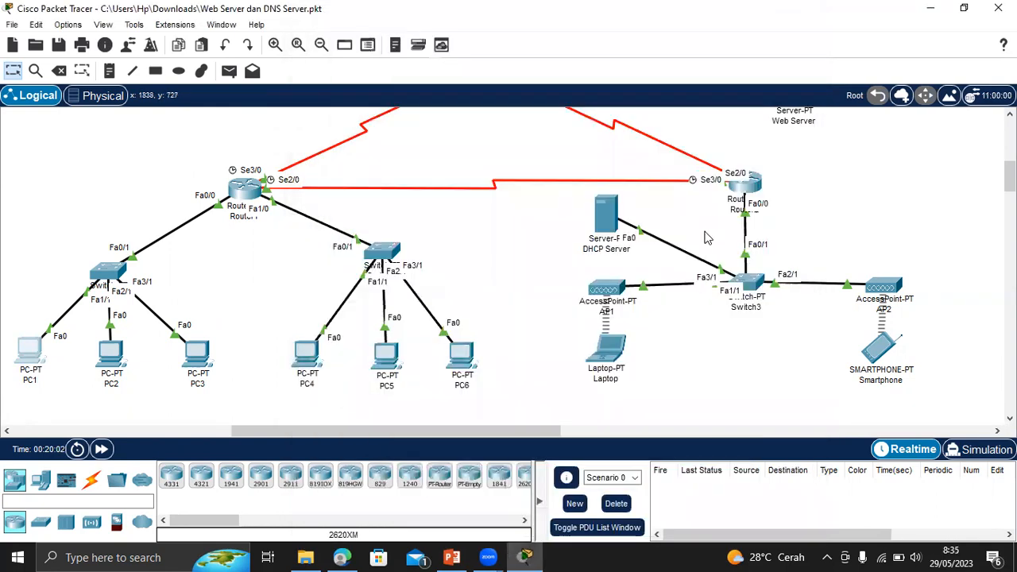
# Connect from the laptop's command prompt to ftp.jarkom.com over FTP, log in as coba with the account password, and close the laptop window.
pyautogui.click(606, 355)
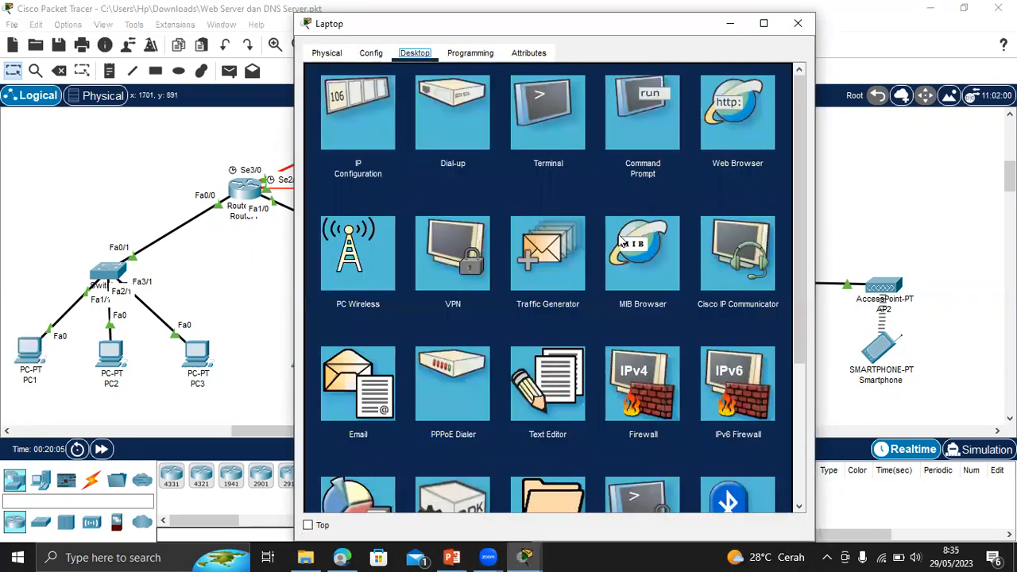
pyautogui.click(636, 137)
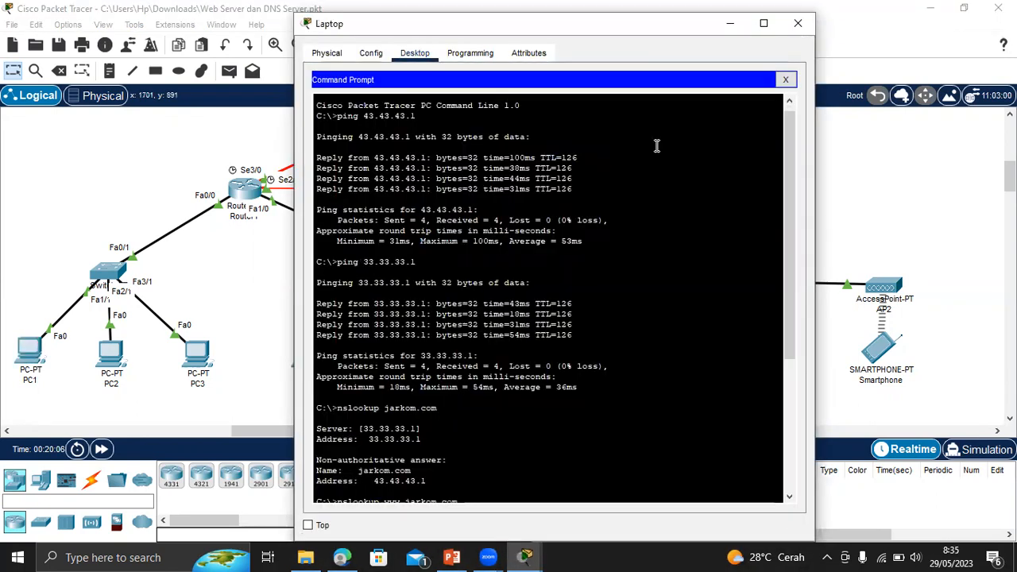
pyautogui.moveTo(793, 221); pyautogui.dragTo(797, 403)
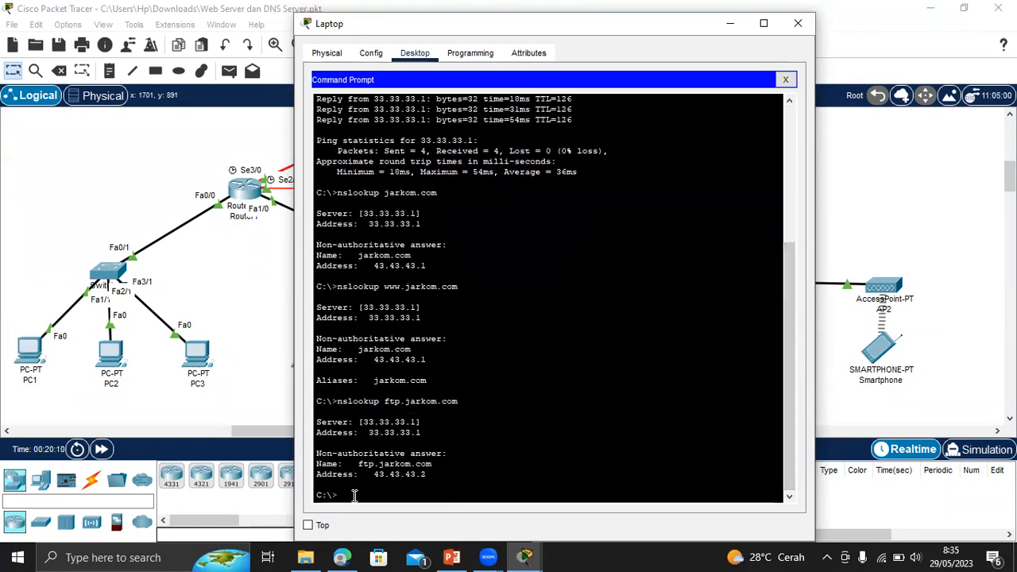
pyautogui.write('ftp ftp.jarkom.com')
pyautogui.press('Return')
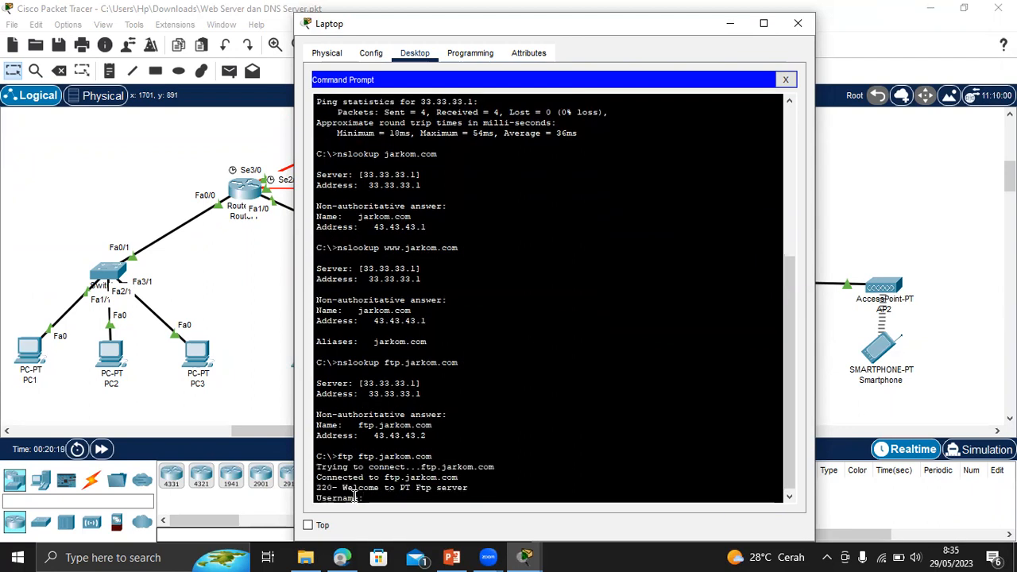
pyautogui.write('coba')
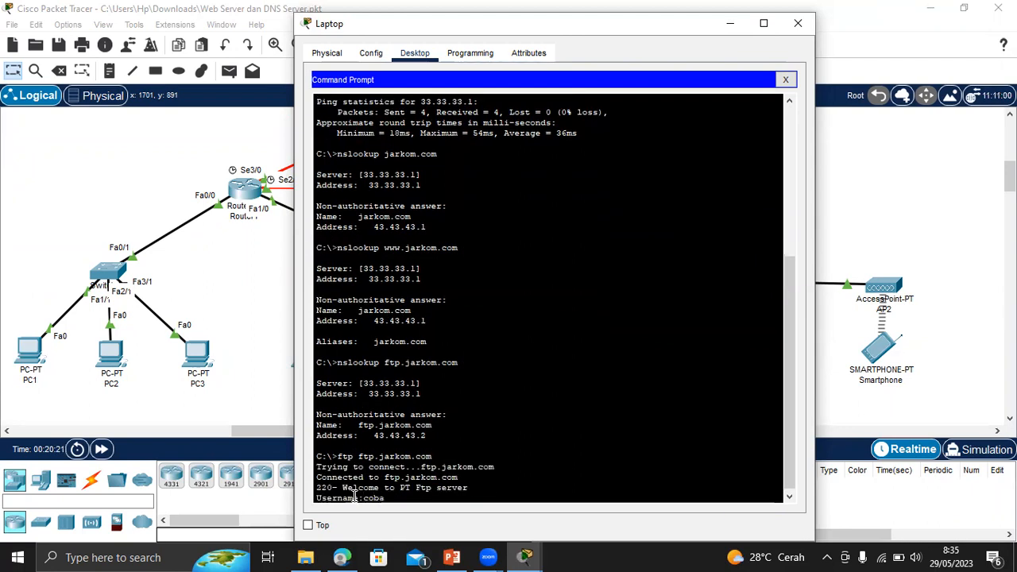
pyautogui.press('Return')
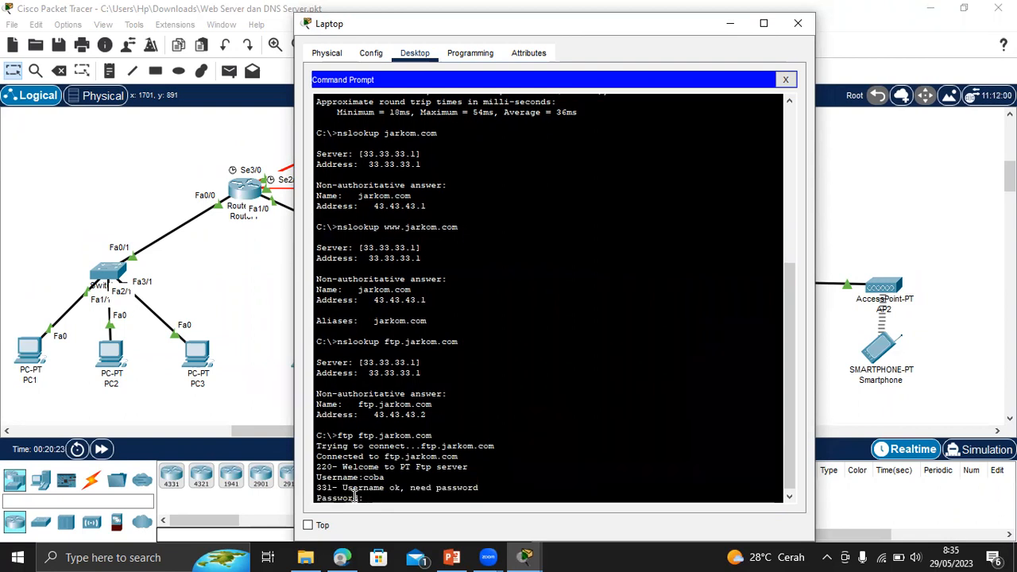
pyautogui.press('Return')
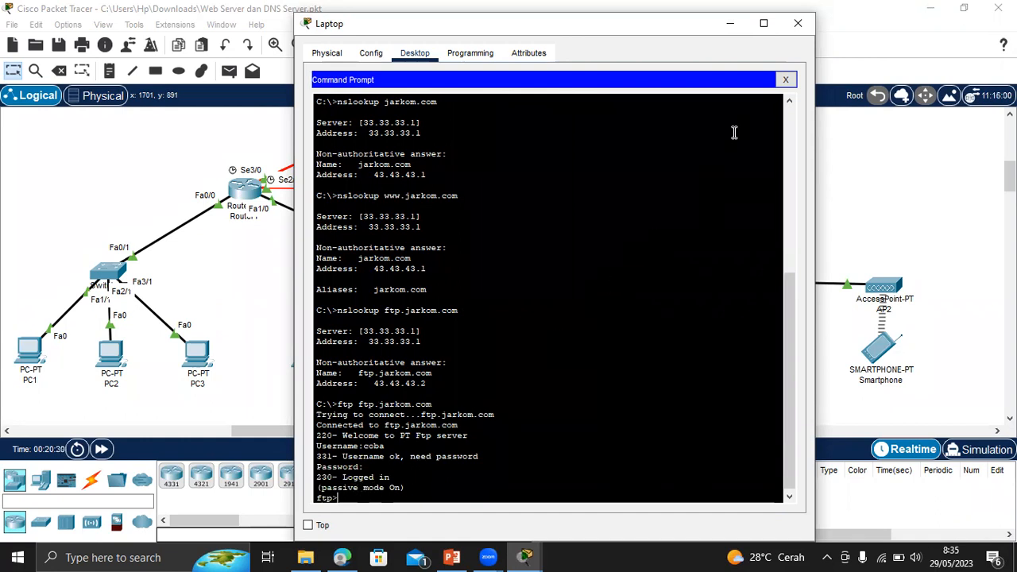
pyautogui.click(801, 29)
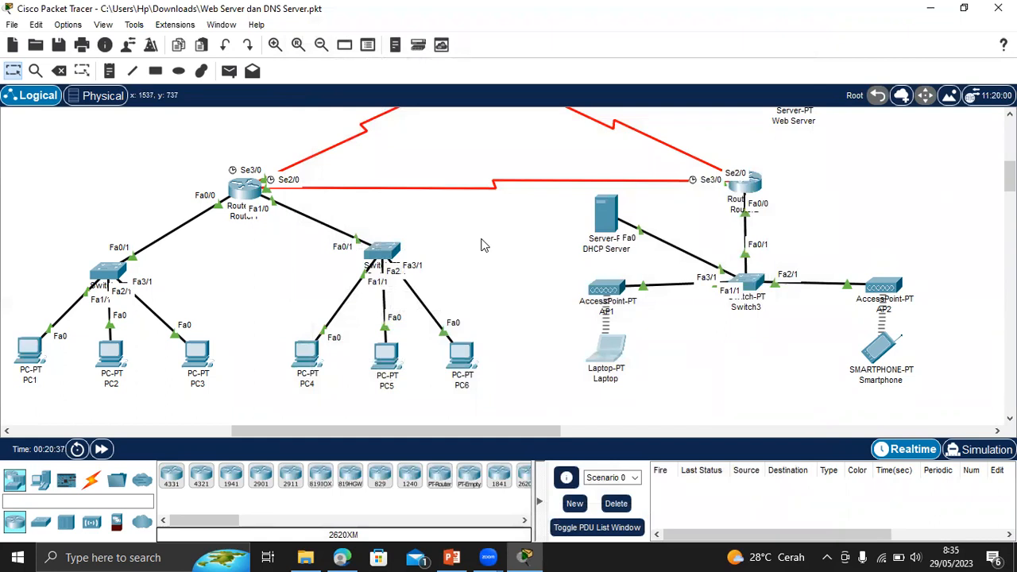
pyautogui.click(494, 24)
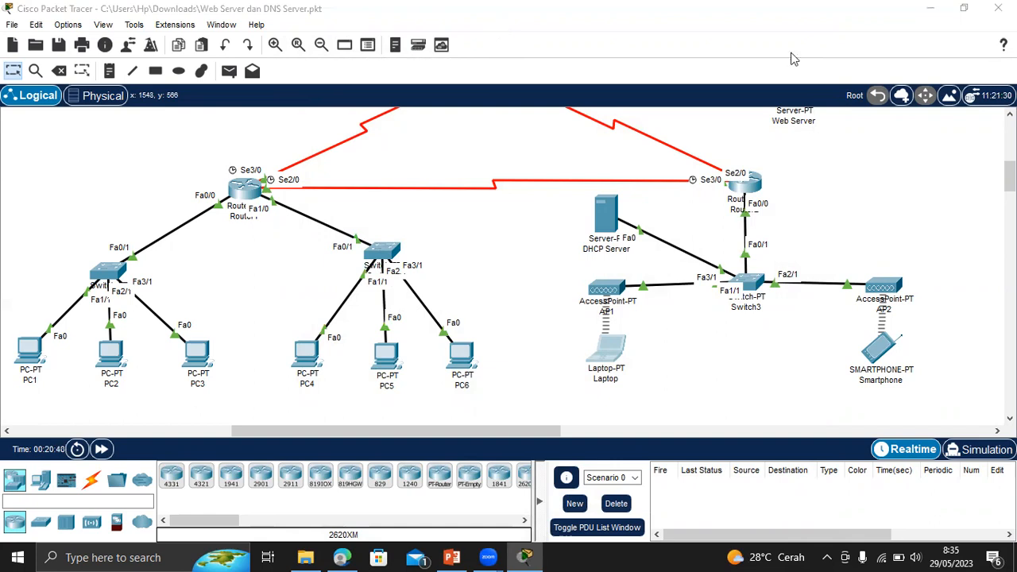